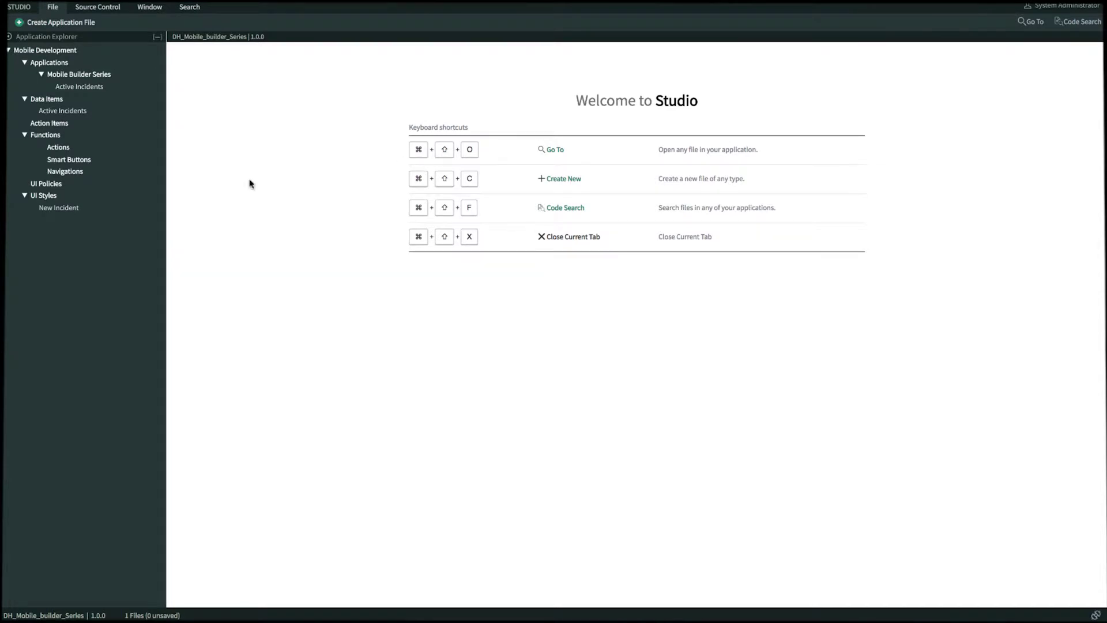
# Open the Mobile Builder Series application from the Application Explorer
pyautogui.moveTo(156, 76)
pyautogui.click(157, 75)
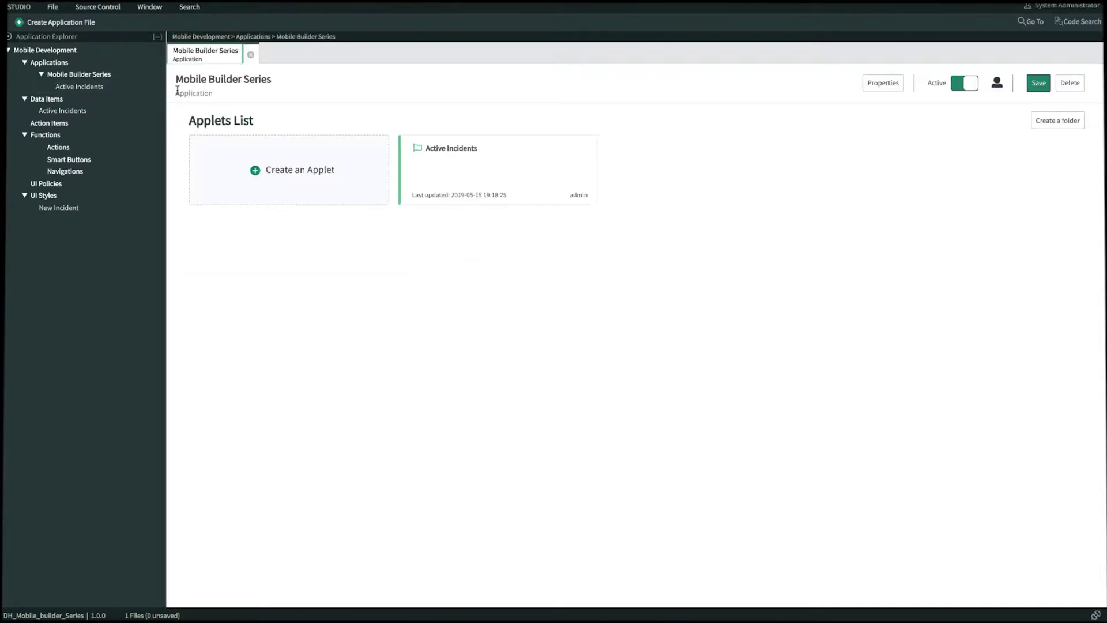
# Start a new applet named 'Incidents Map' with a green image icon
pyautogui.click(270, 182)
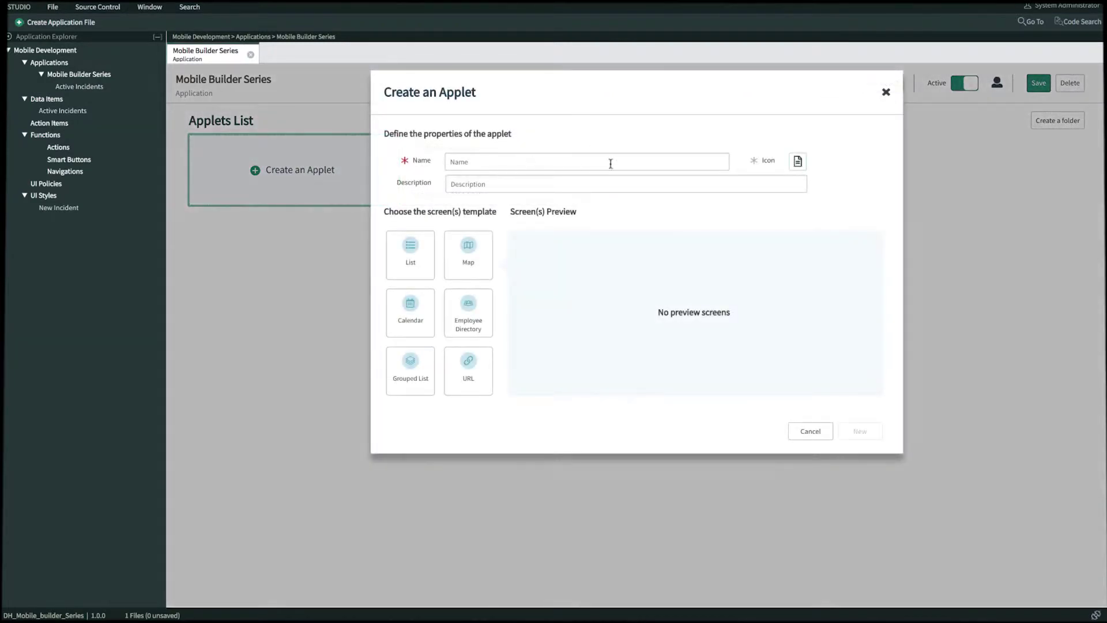
pyautogui.write('Incidents Map')
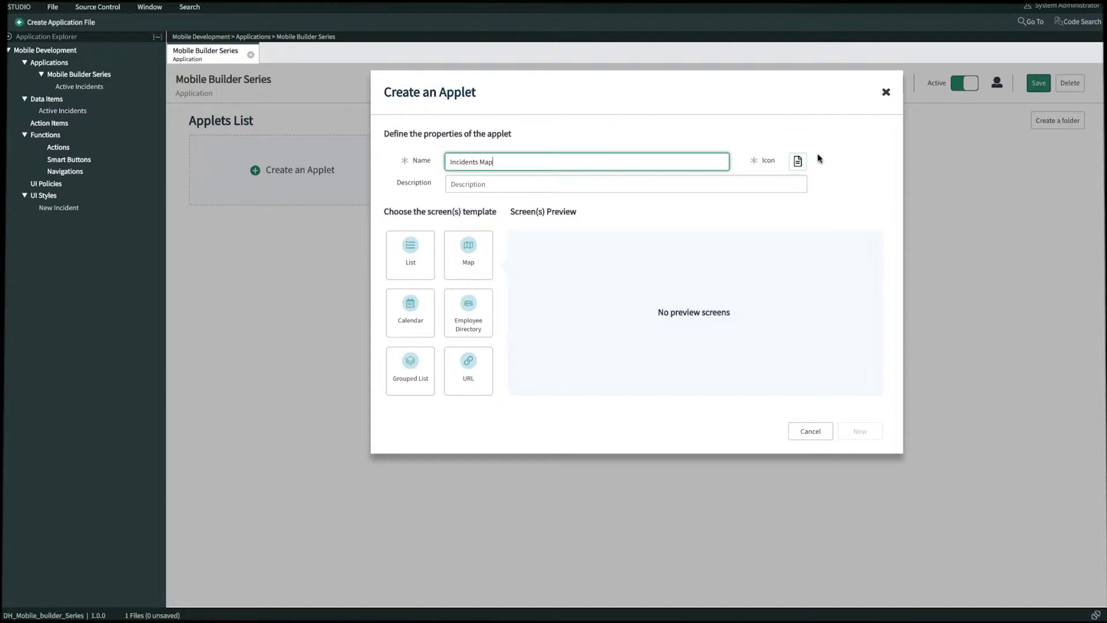
pyautogui.click(799, 162)
pyautogui.click(754, 230)
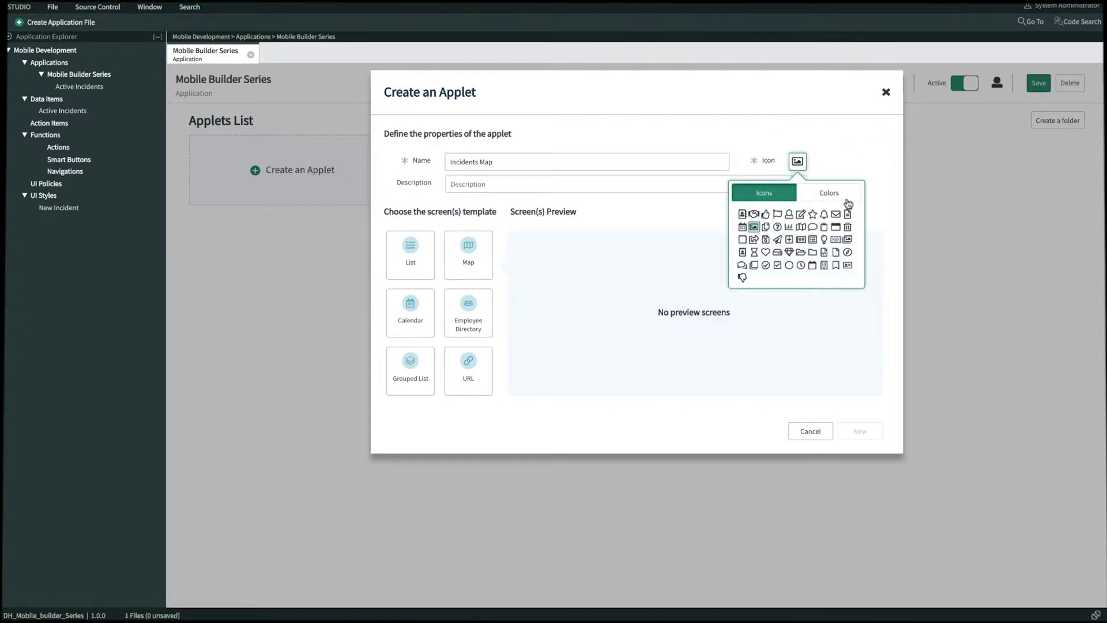
pyautogui.click(829, 192)
pyautogui.click(800, 214)
pyautogui.click(865, 144)
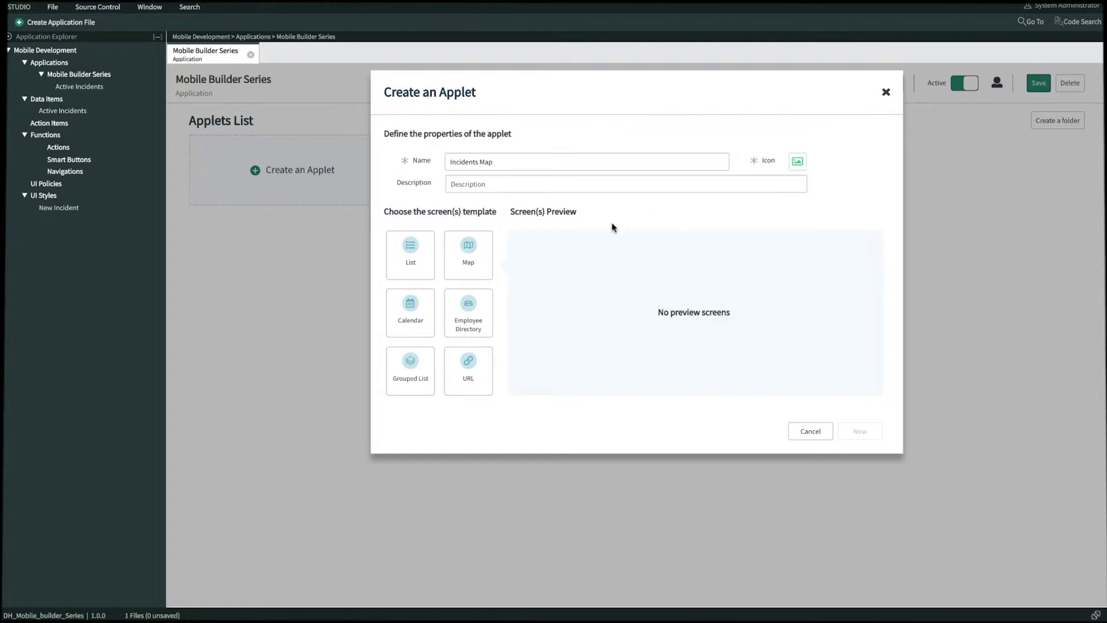
# Base the applet on the Map template, include the Activity Stream screen, and create it
pyautogui.click(482, 255)
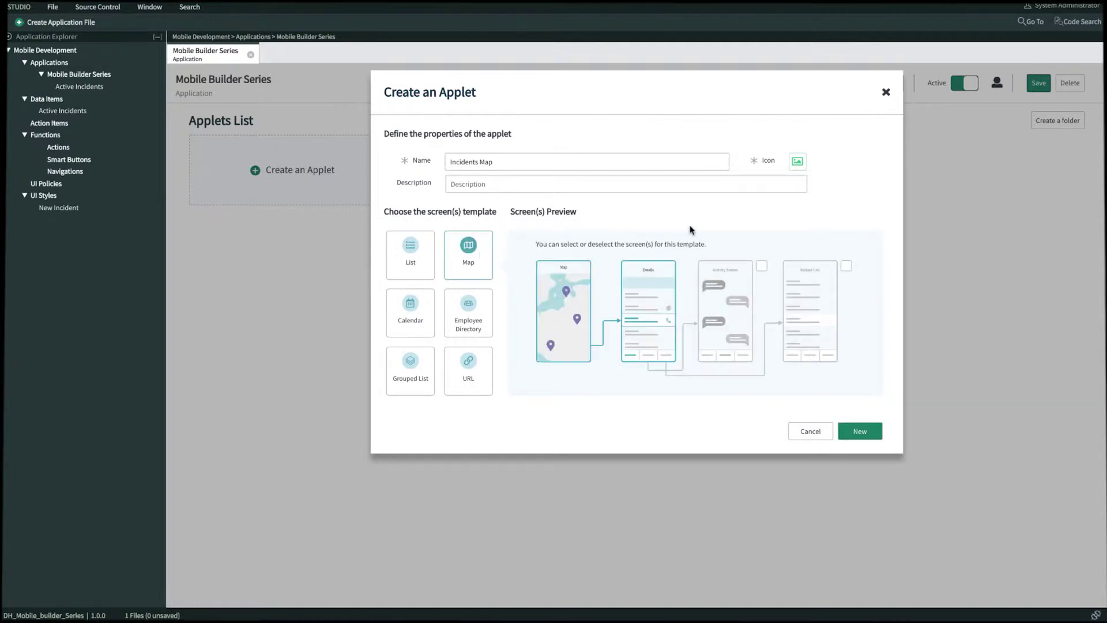
pyautogui.click(763, 266)
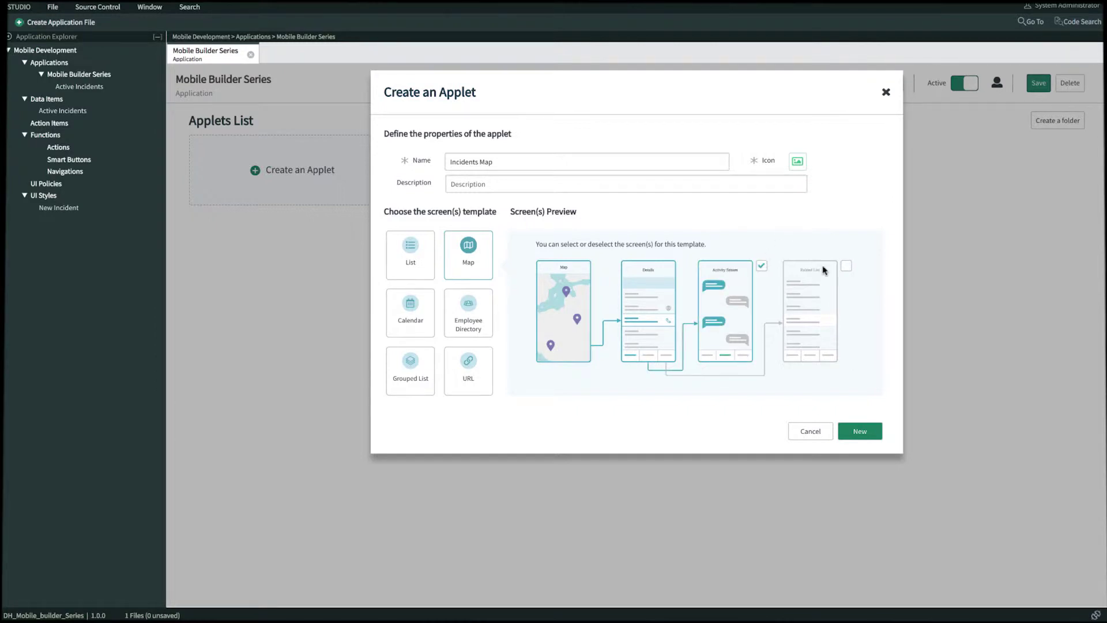
pyautogui.click(859, 430)
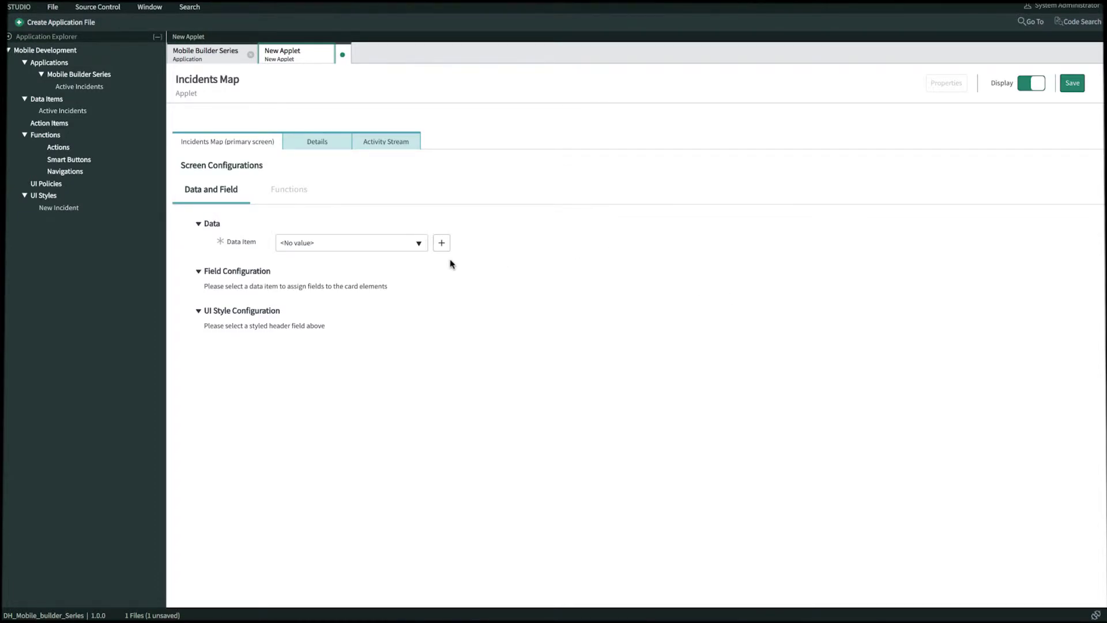
# Set the primary map screen's data item to Active Incidents
pyautogui.click(396, 246)
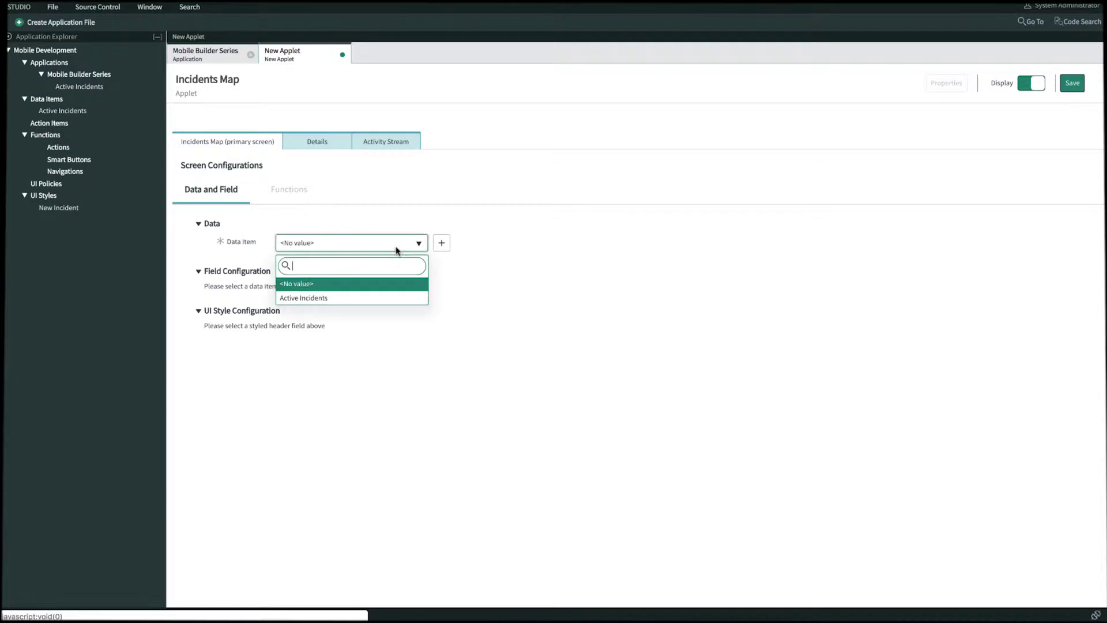
pyautogui.click(354, 299)
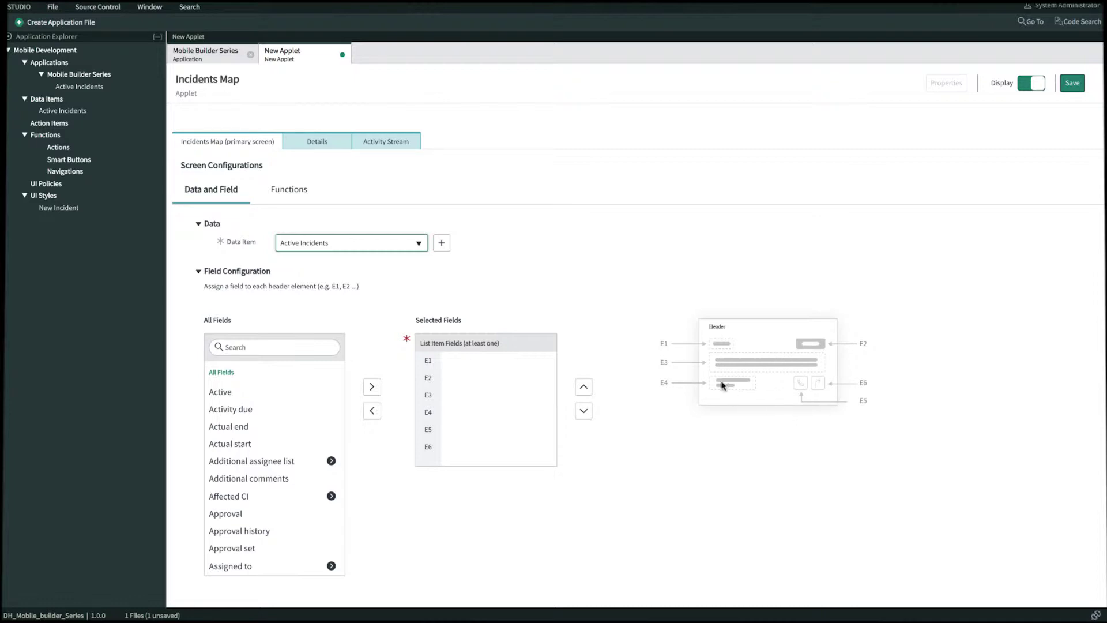
pyautogui.click(294, 345)
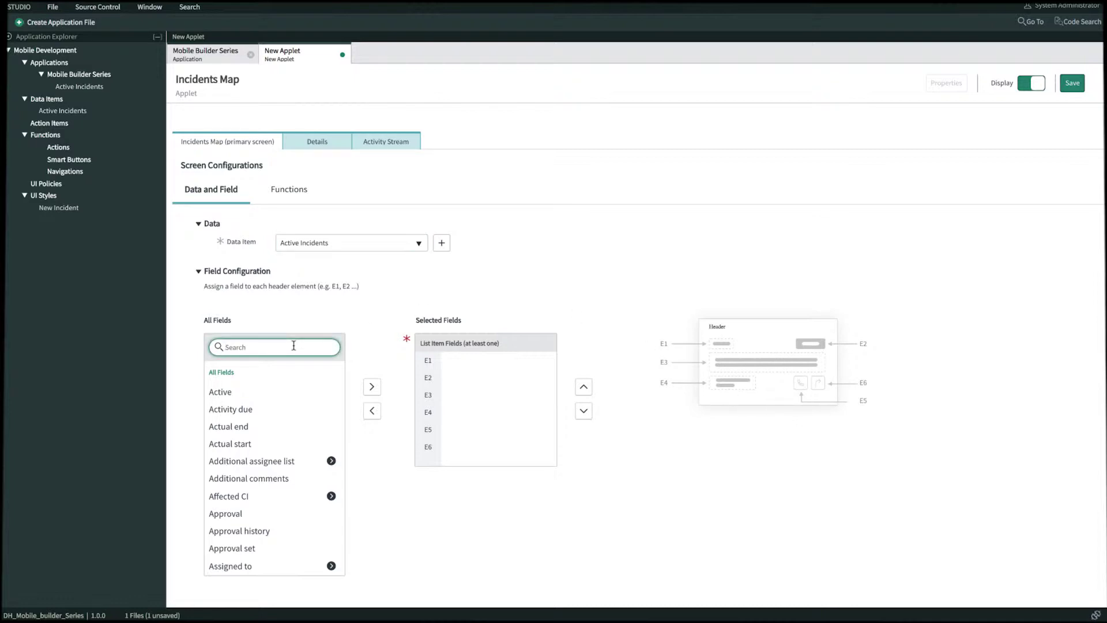
# Add Number and Priority as list item fields E1 and E2
pyautogui.write('number')
pyautogui.click(292, 391)
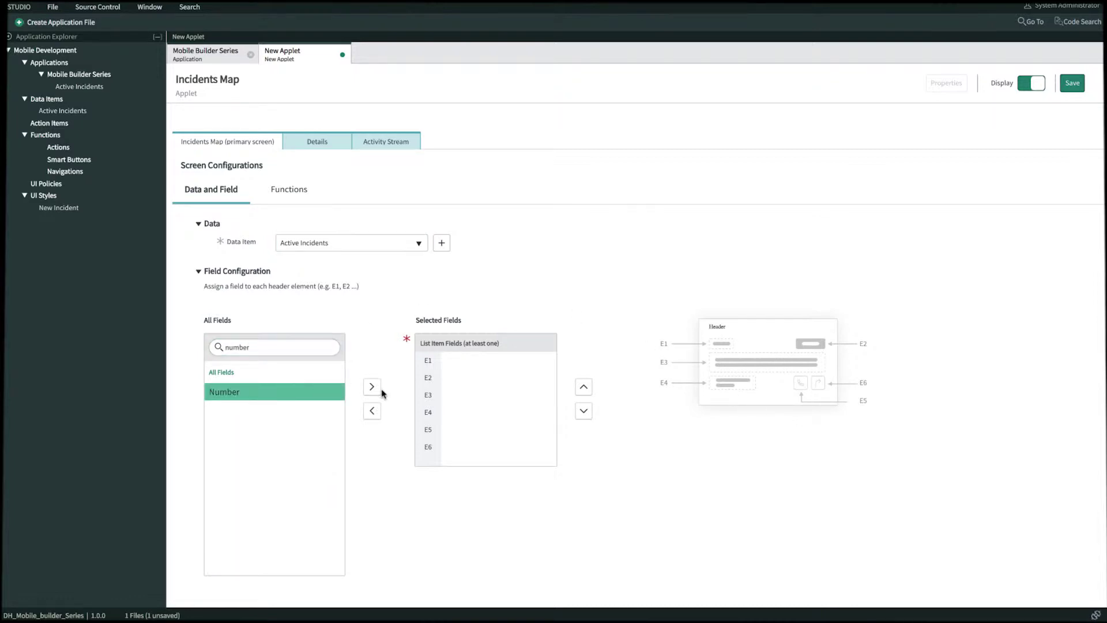
pyautogui.click(372, 386)
pyautogui.doubleClick(227, 346)
pyautogui.write('n')
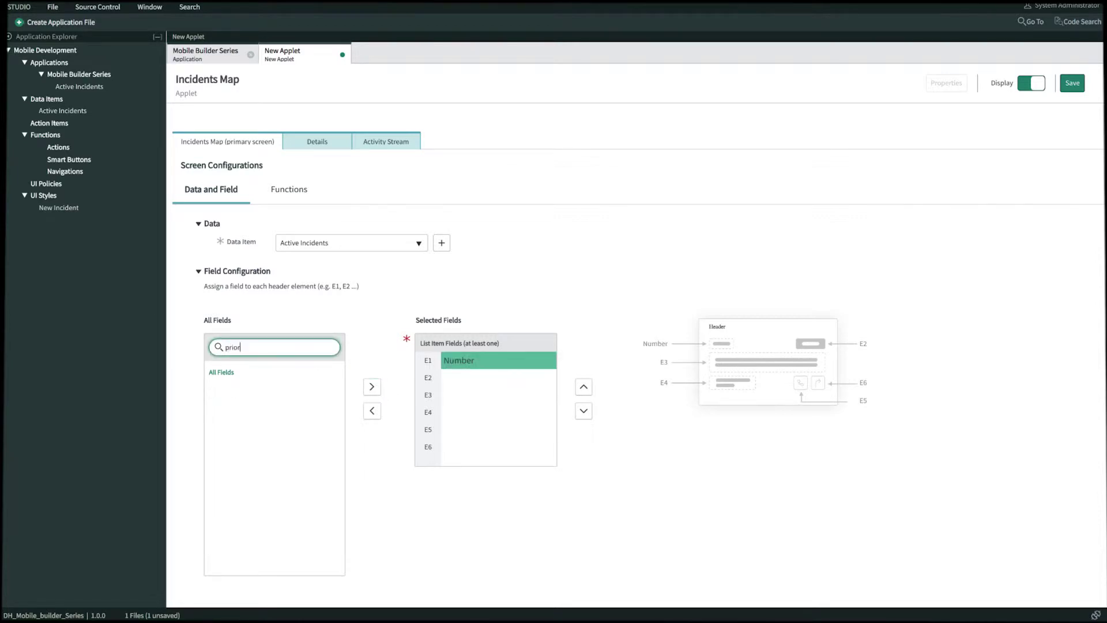
pyautogui.write('rior')
pyautogui.click(223, 392)
pyautogui.click(372, 386)
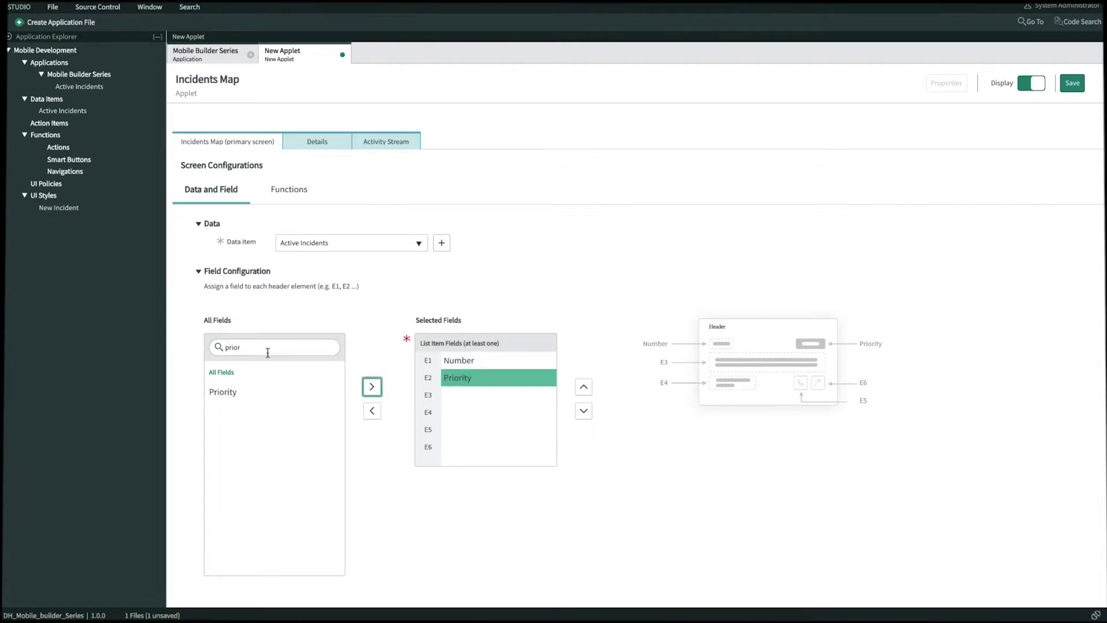
# Add Short description and State as list item fields E3 and E4
pyautogui.doubleClick(230, 347)
pyautogui.write('short')
pyautogui.click(237, 391)
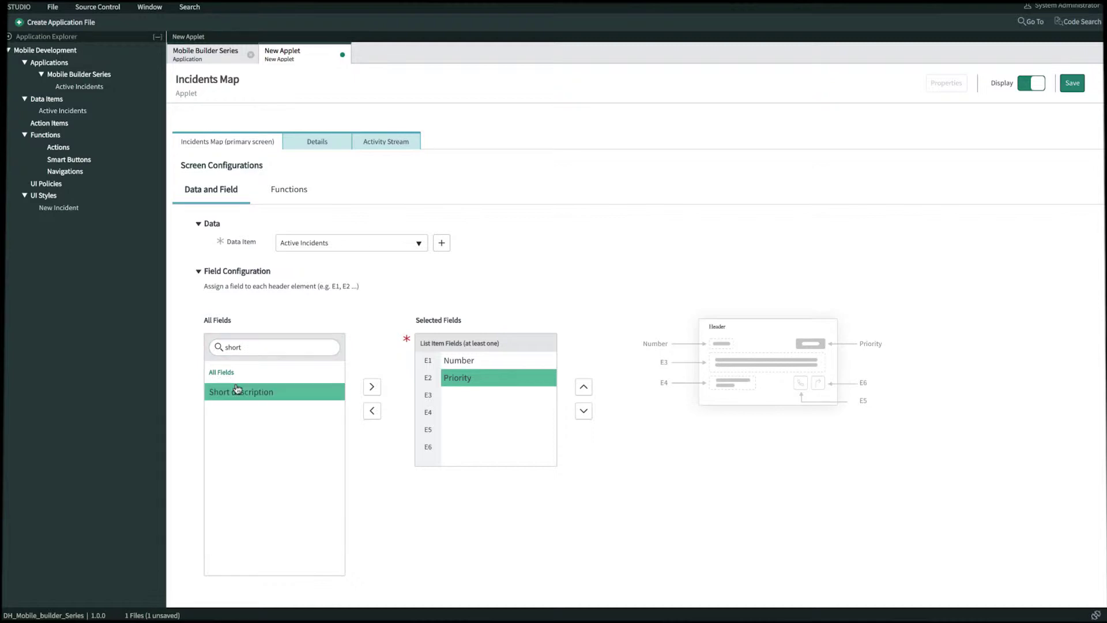
pyautogui.click(371, 386)
pyautogui.click(229, 344)
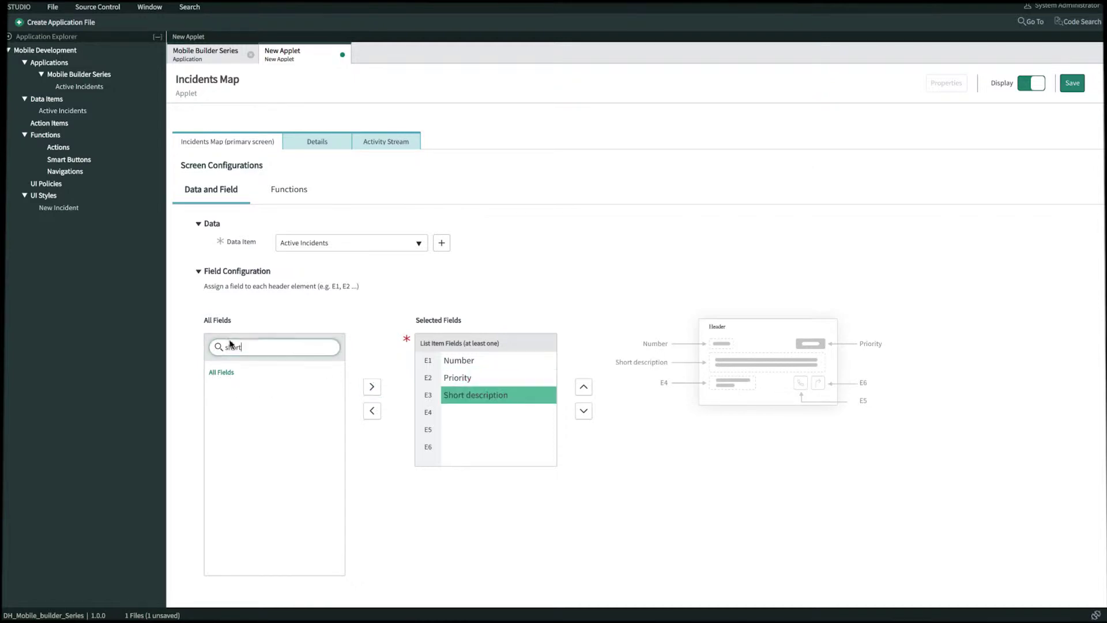
pyautogui.doubleClick(229, 346)
pyautogui.write('state')
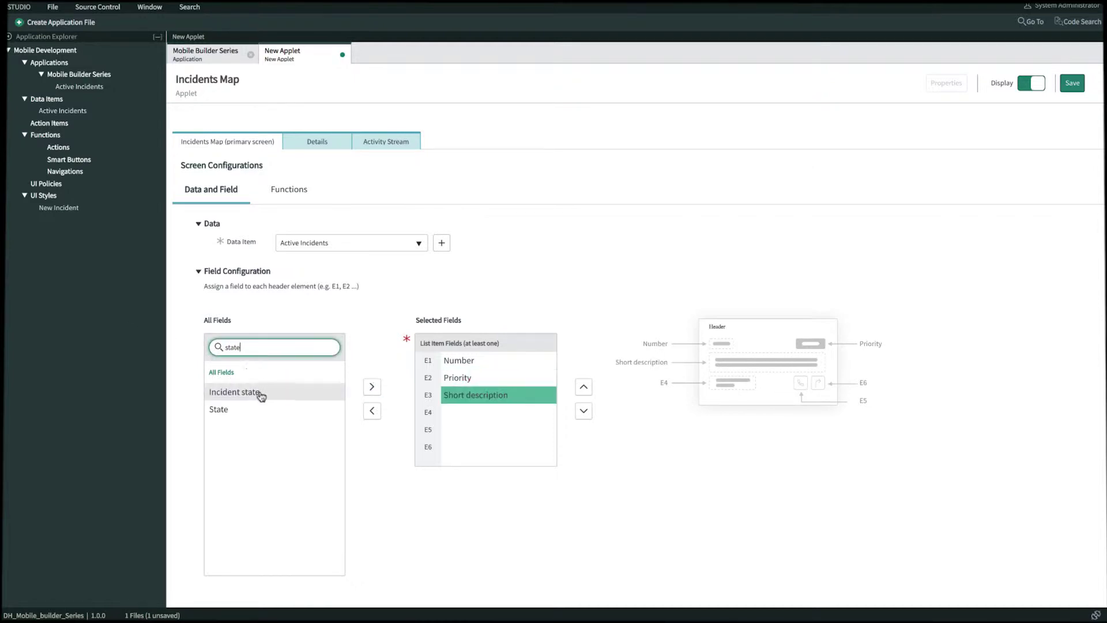
pyautogui.click(257, 410)
pyautogui.click(371, 387)
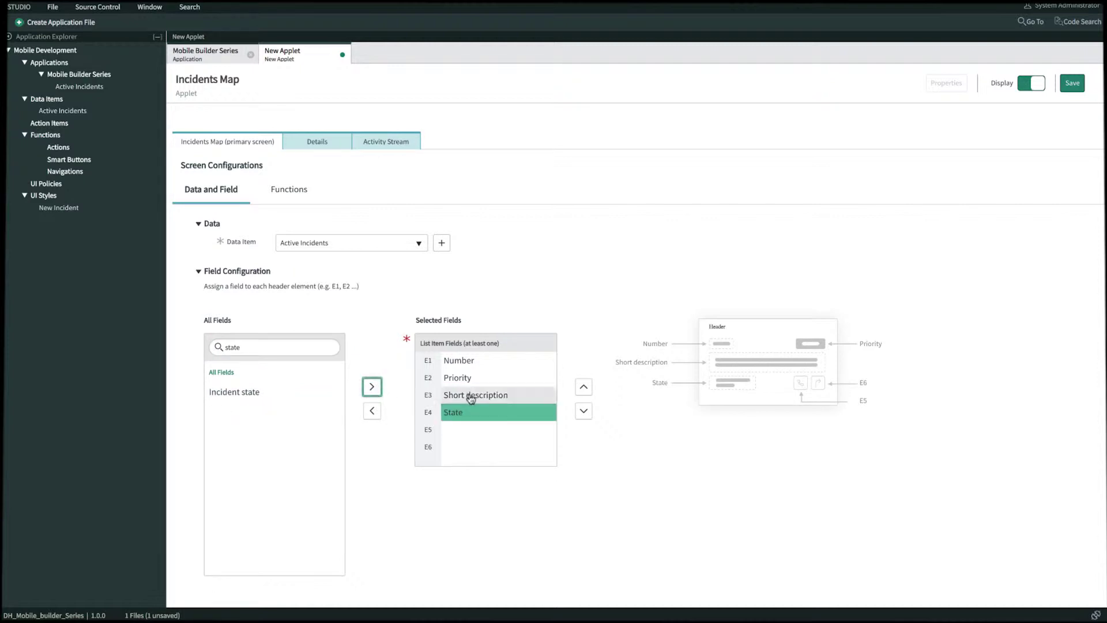
pyautogui.doubleClick(272, 348)
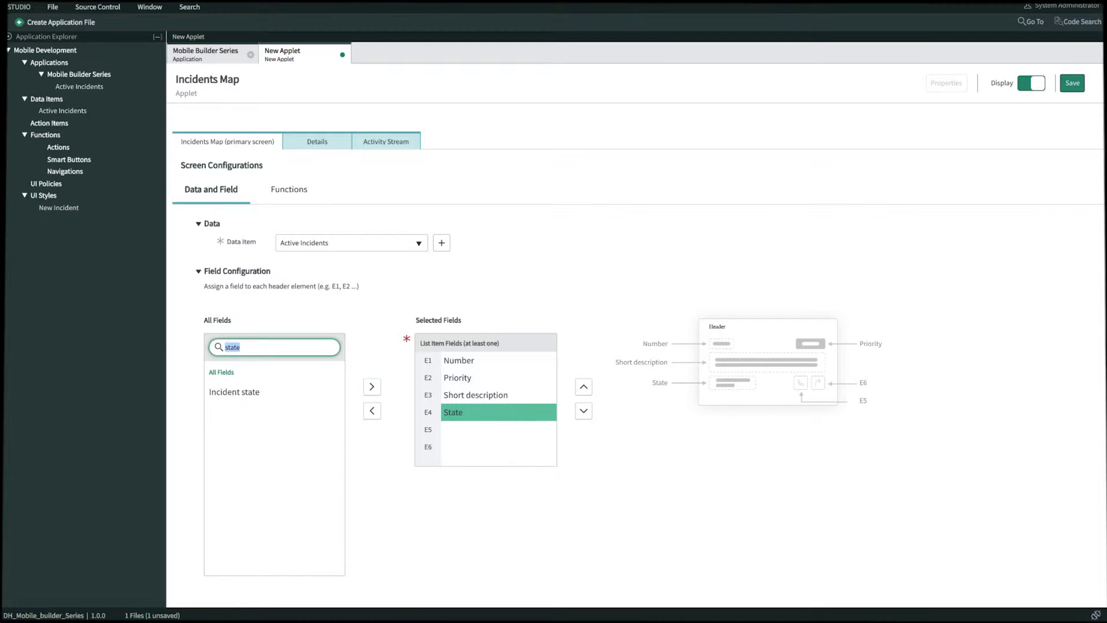
# Add the Company record's Phone field as the fifth list field (E5)
pyautogui.write('company')
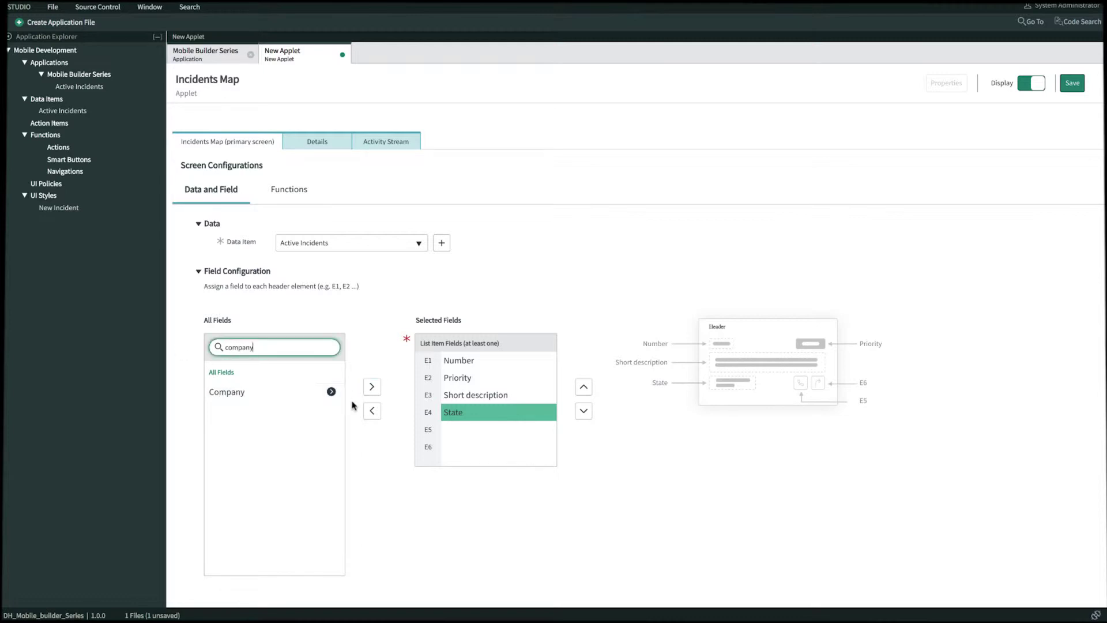
pyautogui.moveTo(336, 398)
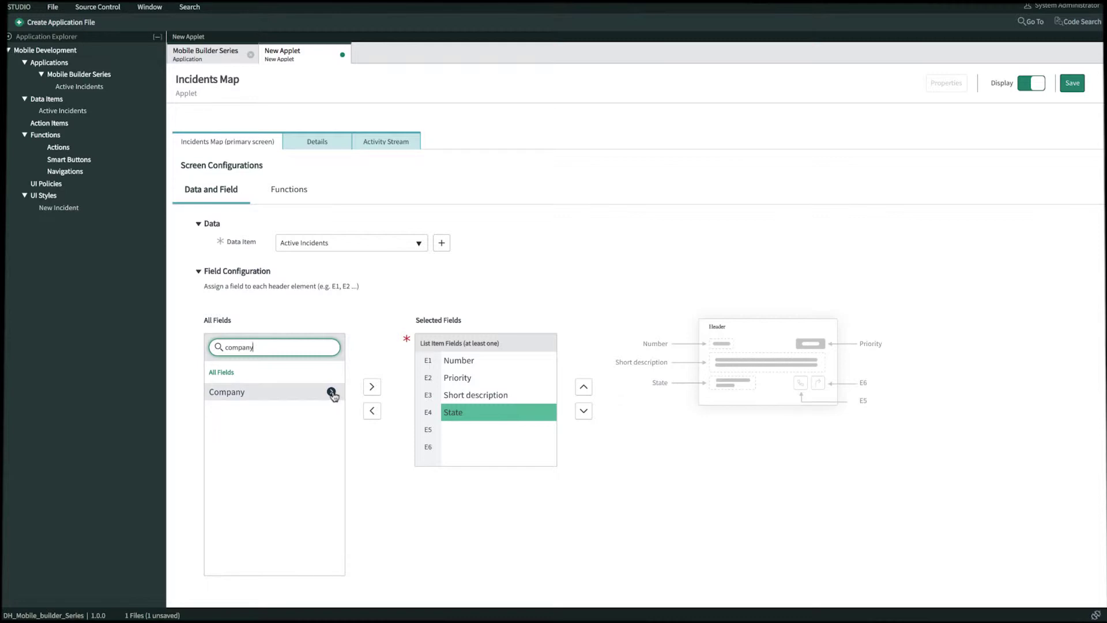
pyautogui.click(332, 393)
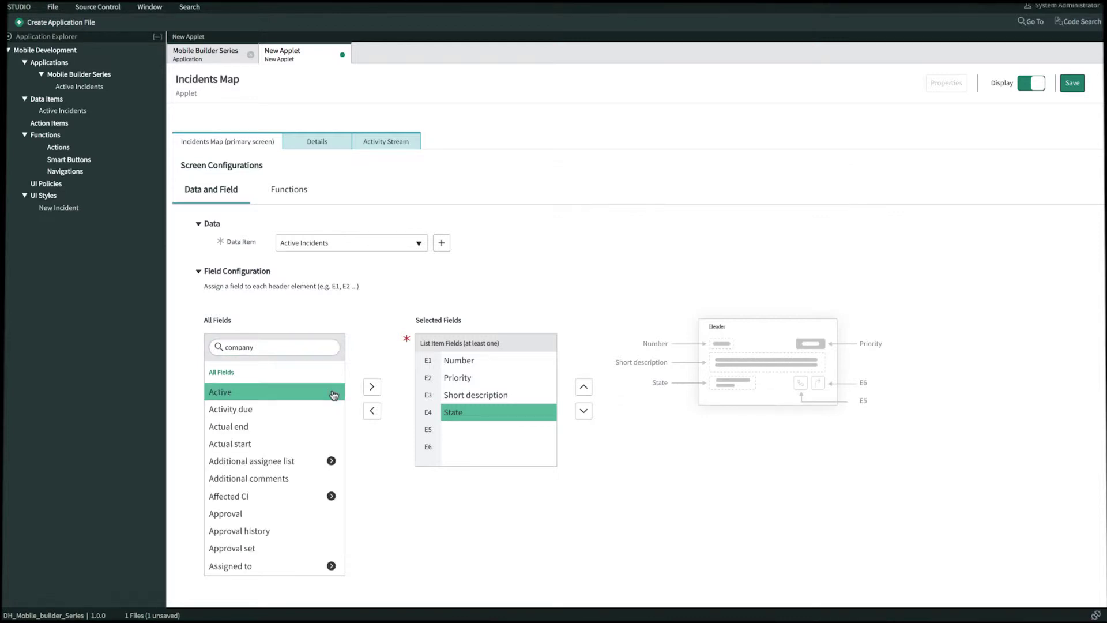
pyautogui.click(285, 346)
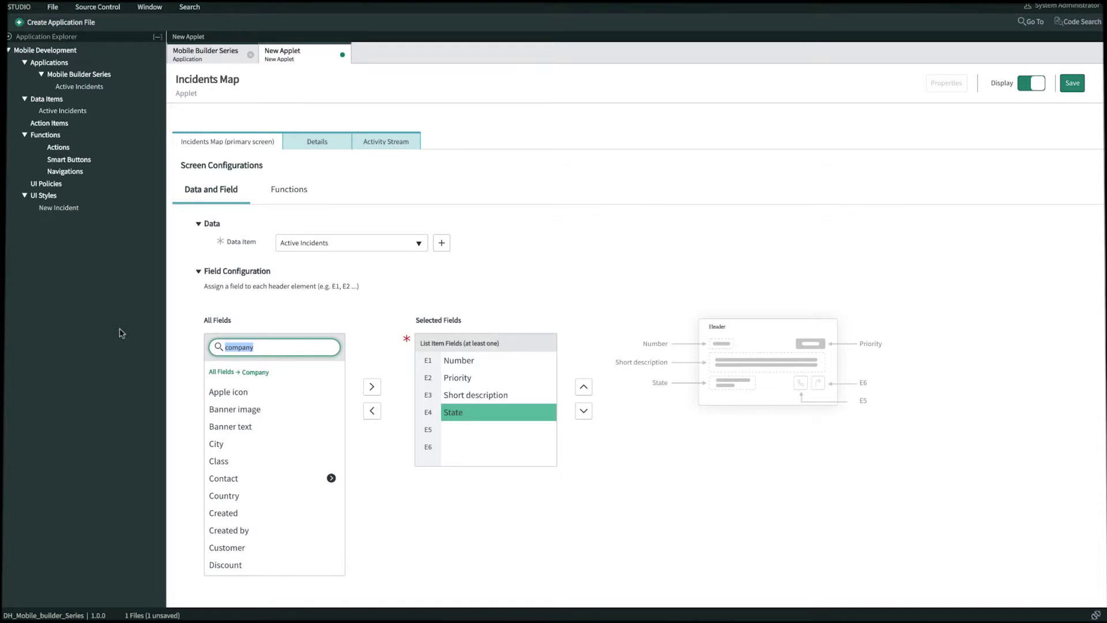
pyautogui.write('phone')
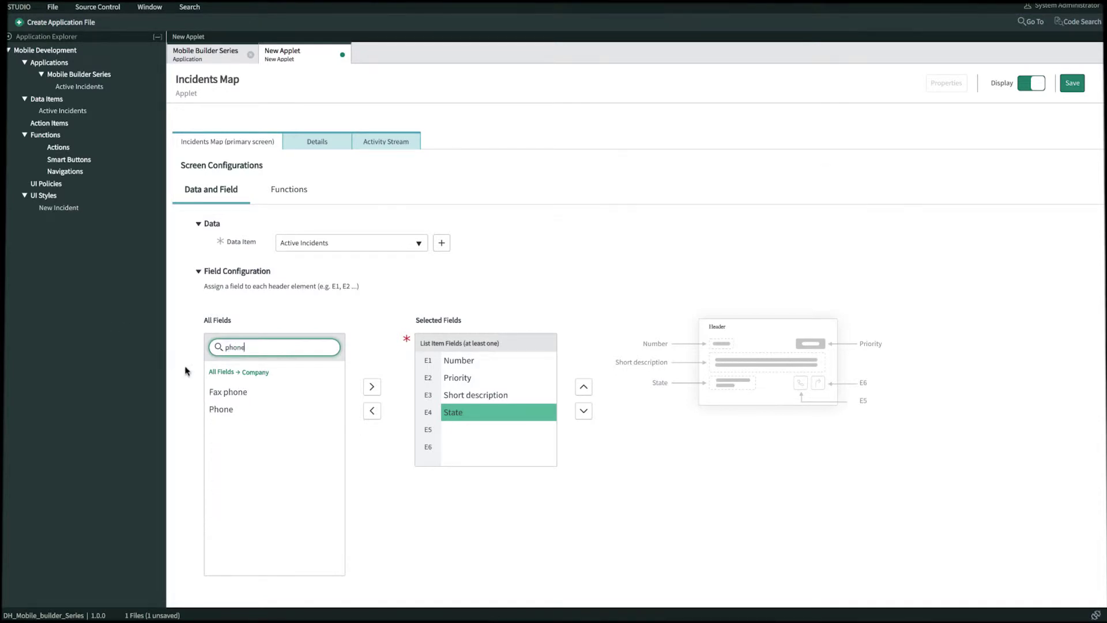
pyautogui.click(259, 409)
pyautogui.click(372, 387)
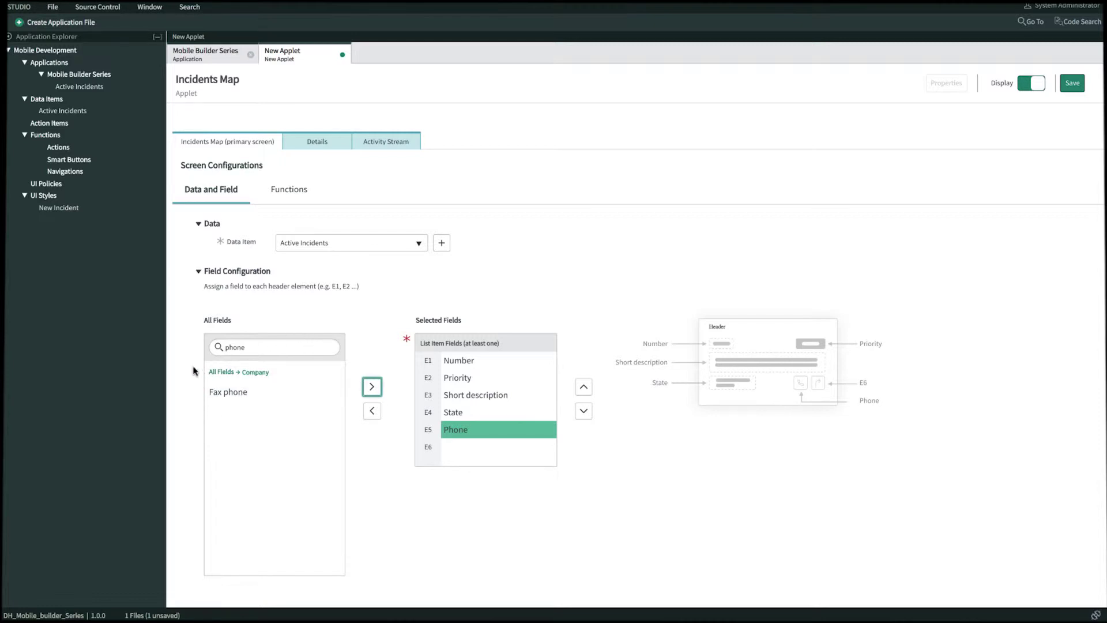
# Add the Location field as the sixth list field (E6)
pyautogui.click(231, 373)
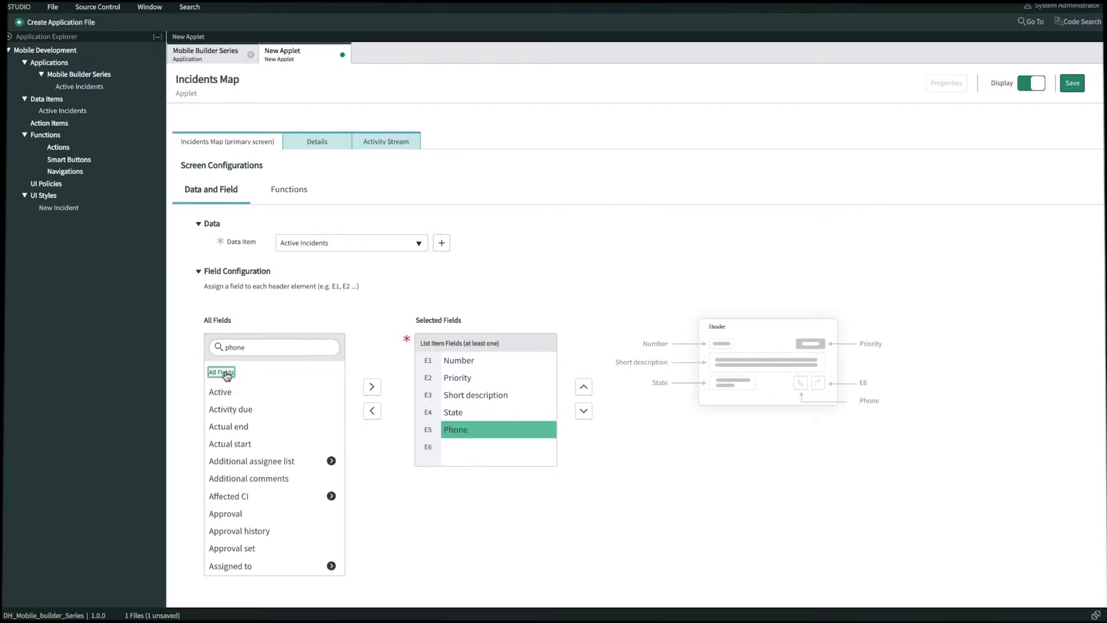
pyautogui.doubleClick(275, 349)
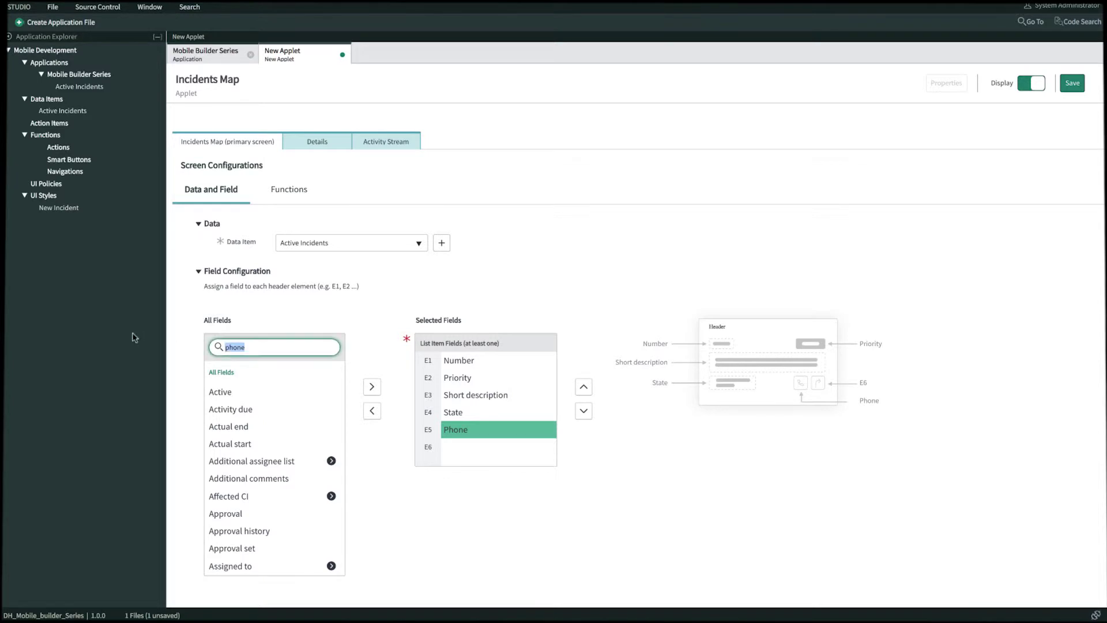
pyautogui.click(793, 398)
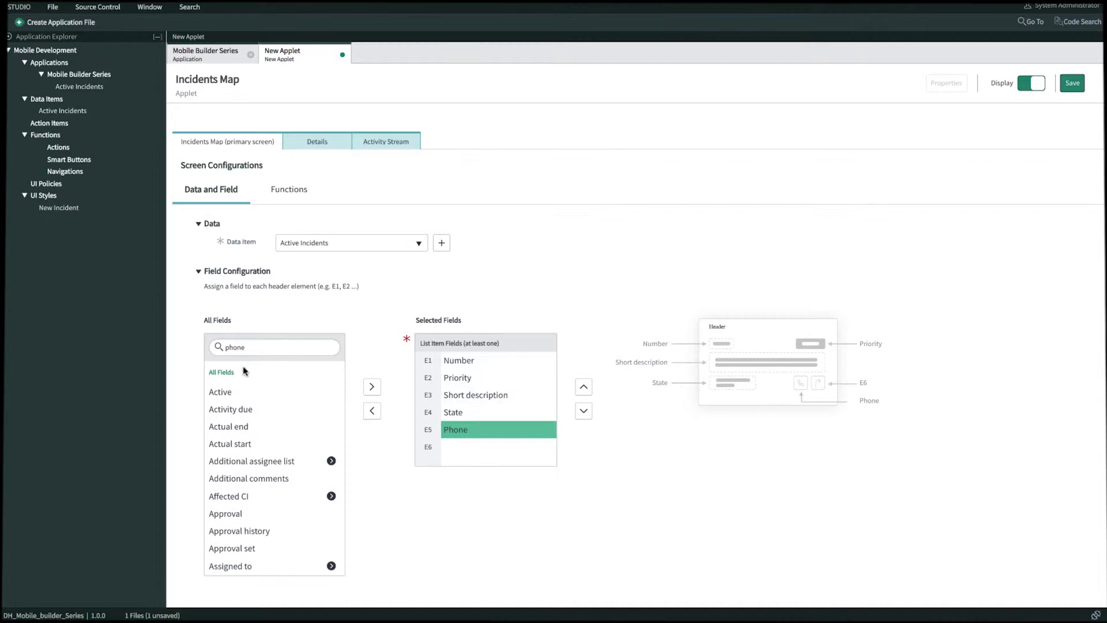
pyautogui.doubleClick(282, 346)
pyautogui.press('BackSpace')
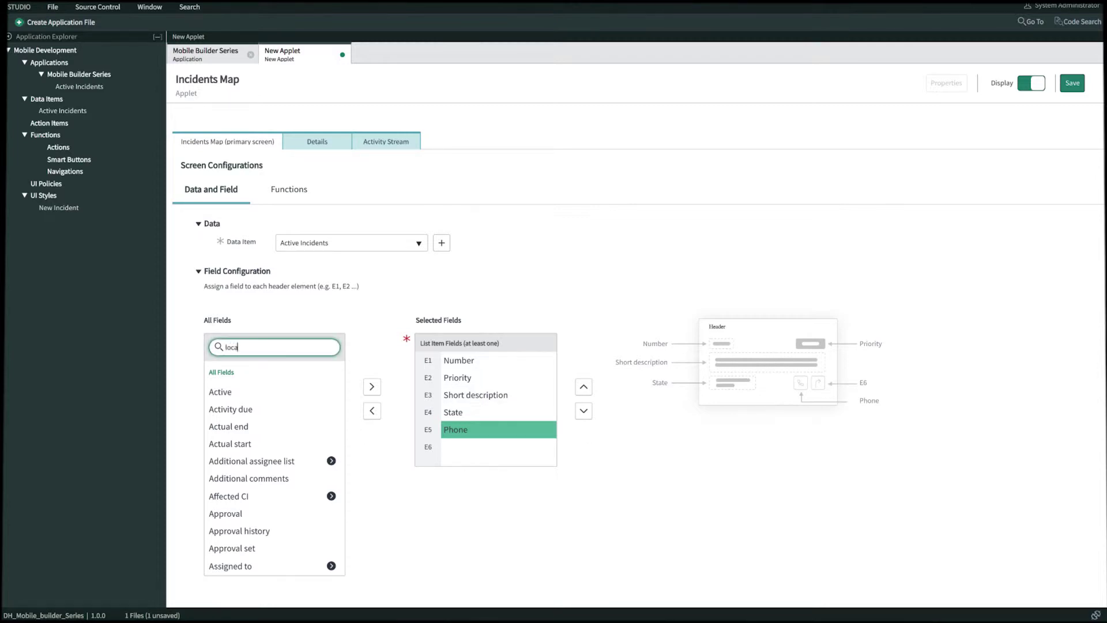
pyautogui.write('location')
pyautogui.click(266, 392)
pyautogui.click(372, 386)
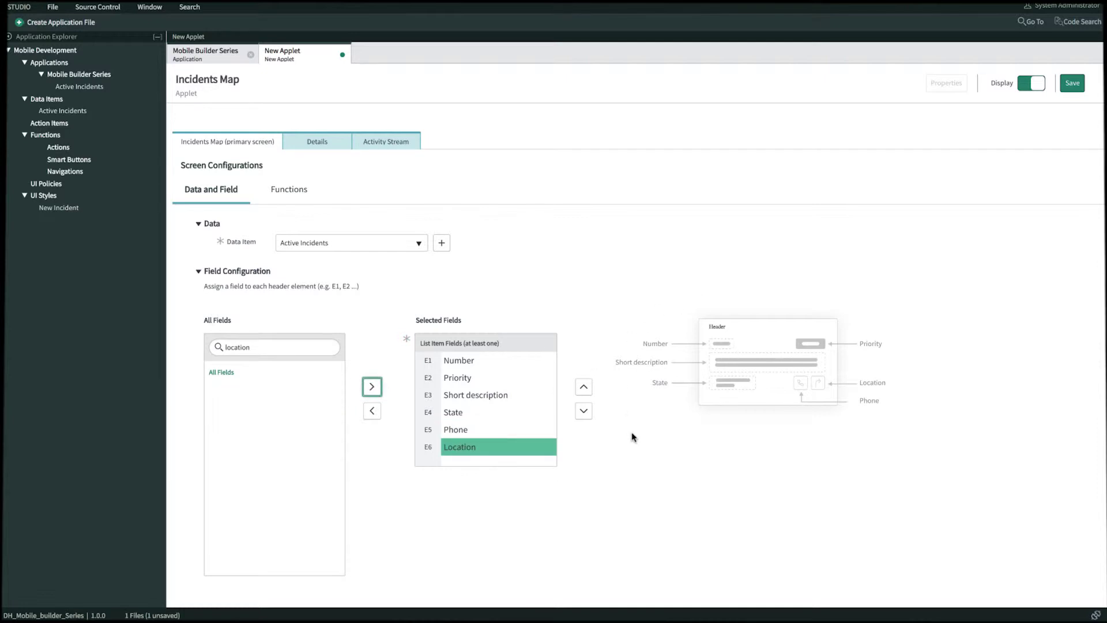
# Save the Incidents Map applet and dismiss the success banner
pyautogui.click(1074, 84)
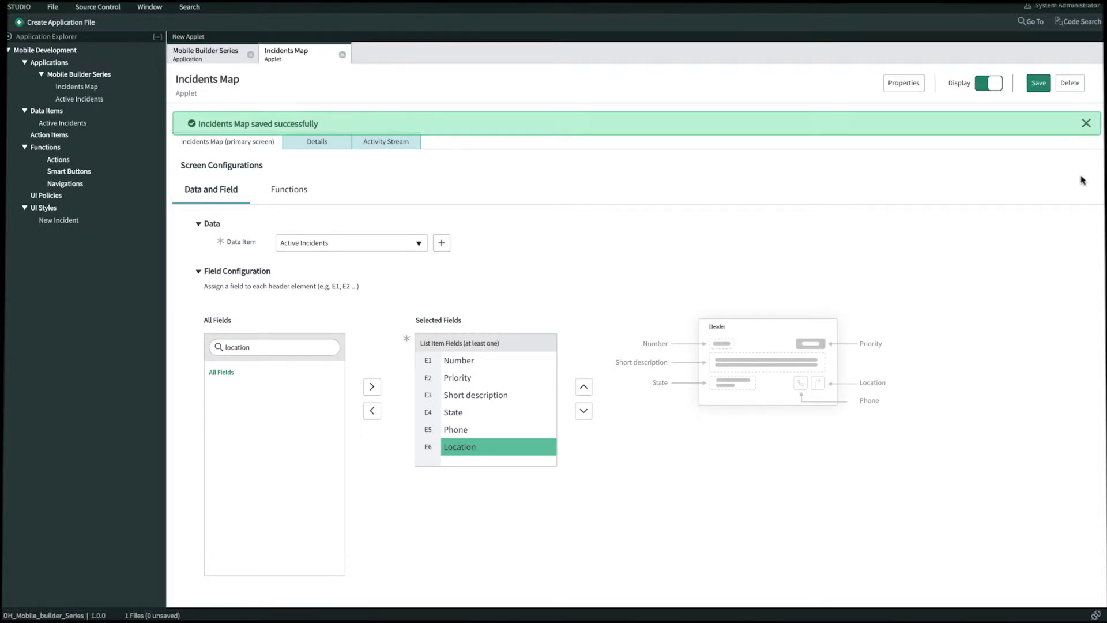
pyautogui.click(1088, 122)
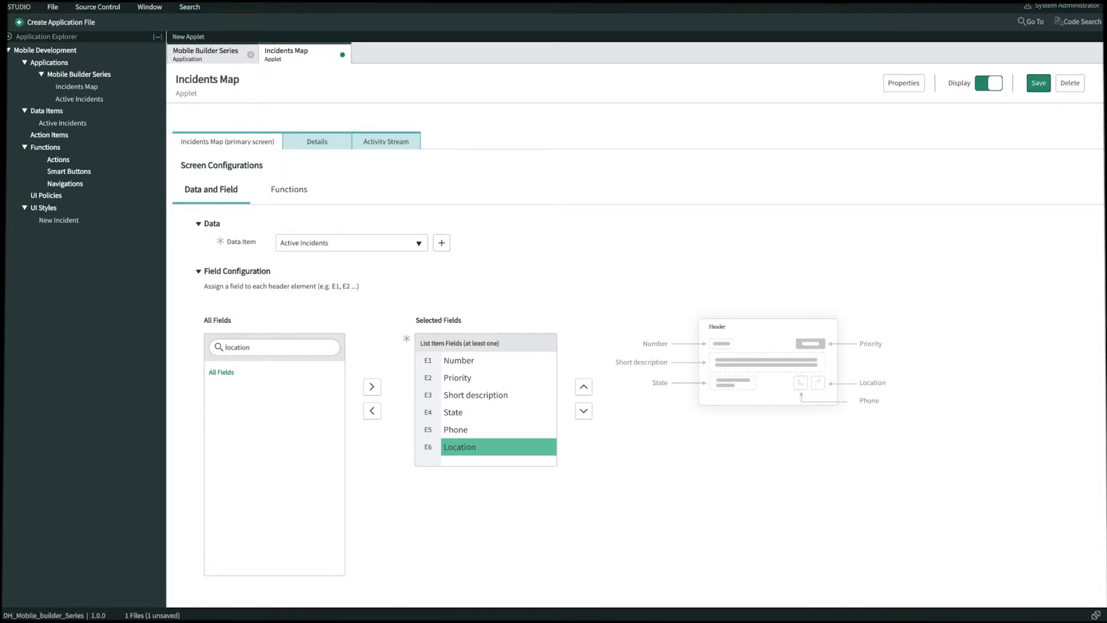
# Replicate the primary fields into the Details header, then remove Phone and Location
pyautogui.click(317, 144)
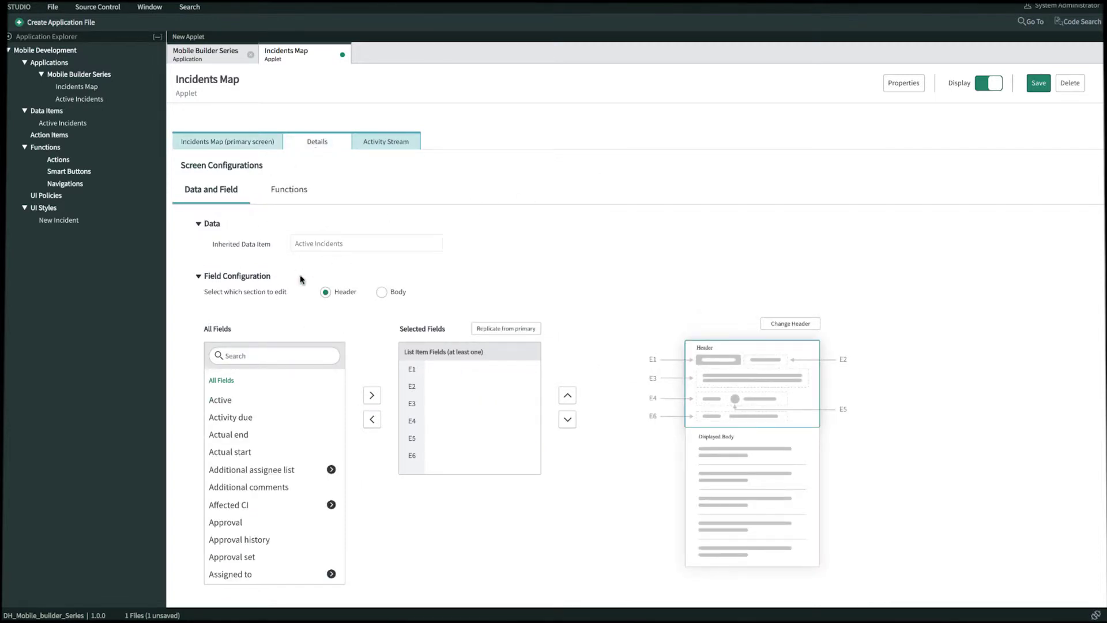
pyautogui.click(527, 329)
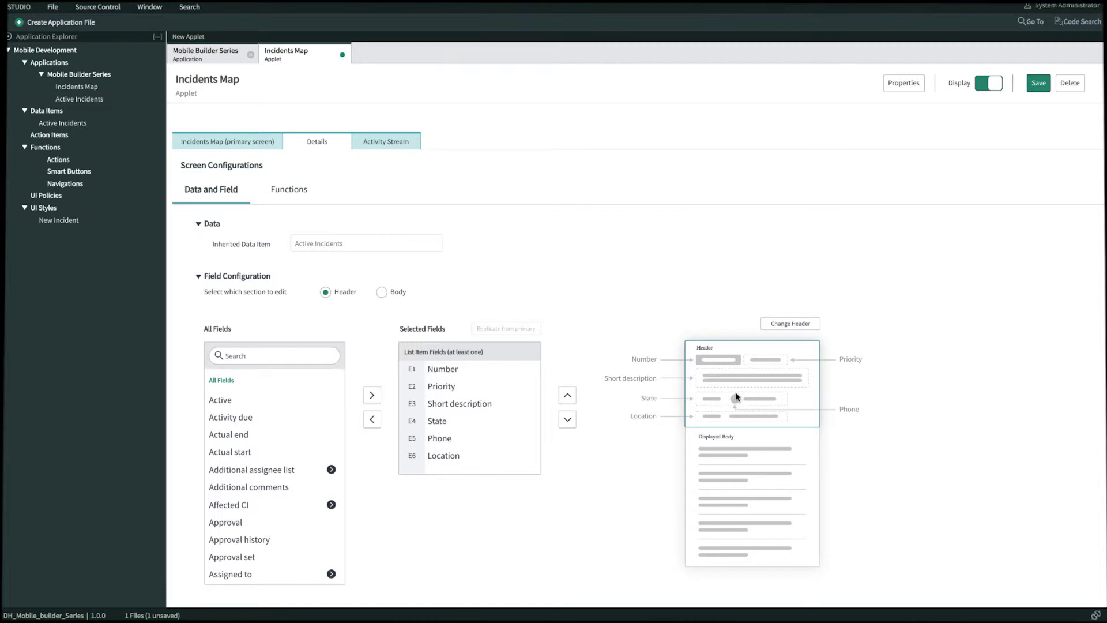
pyautogui.click(494, 440)
pyautogui.click(373, 419)
pyautogui.click(448, 459)
pyautogui.click(372, 425)
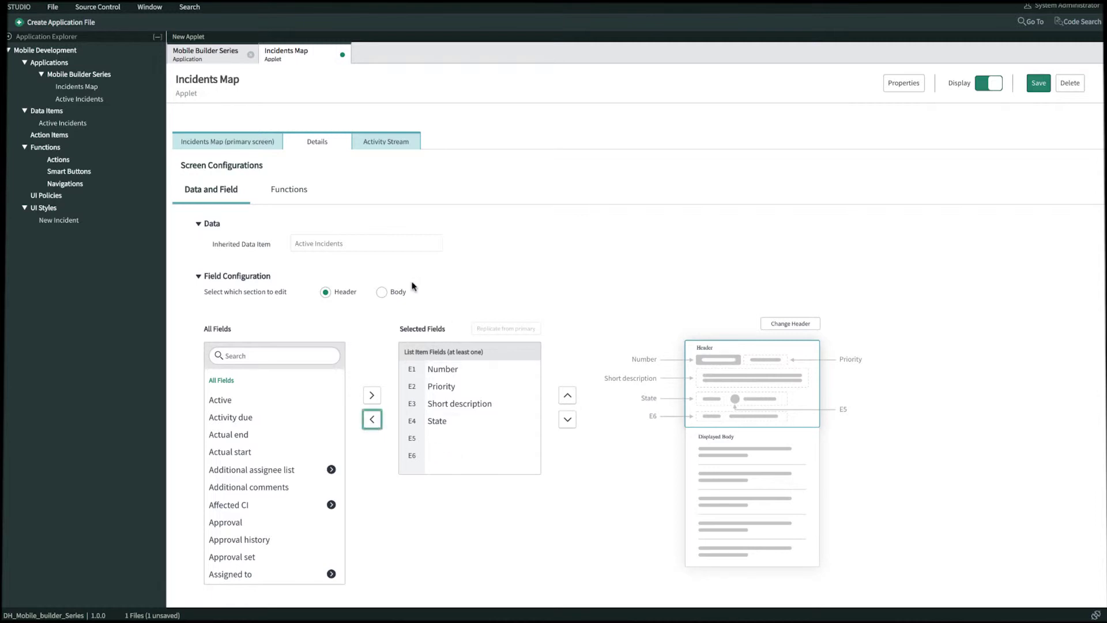
# Add Assigned to and Location to the Details body fields and save the applet
pyautogui.click(383, 292)
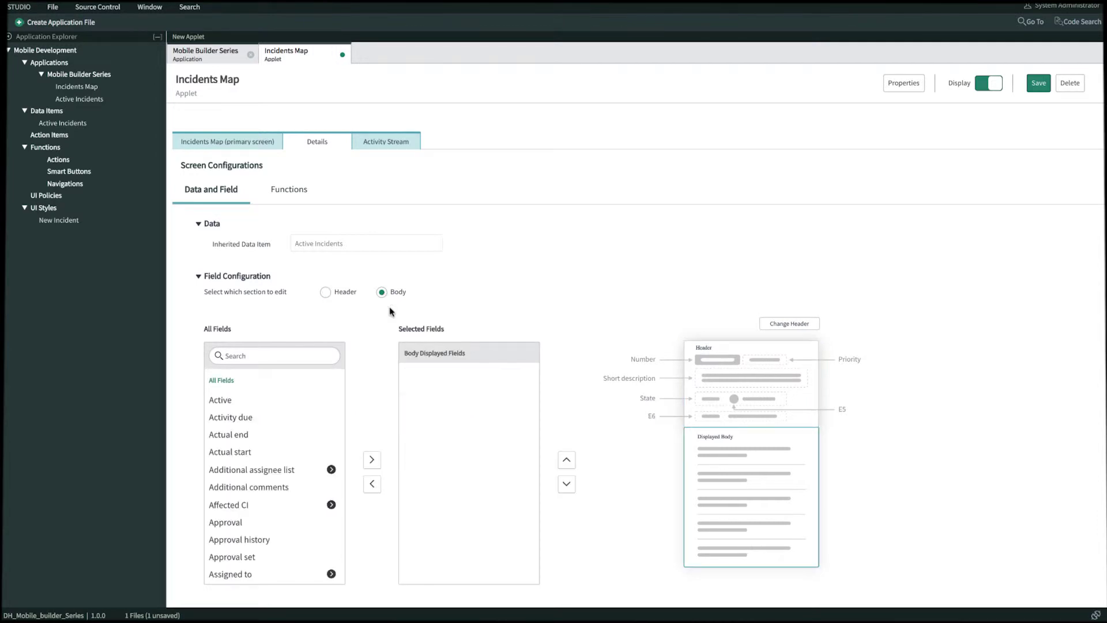
pyautogui.click(282, 362)
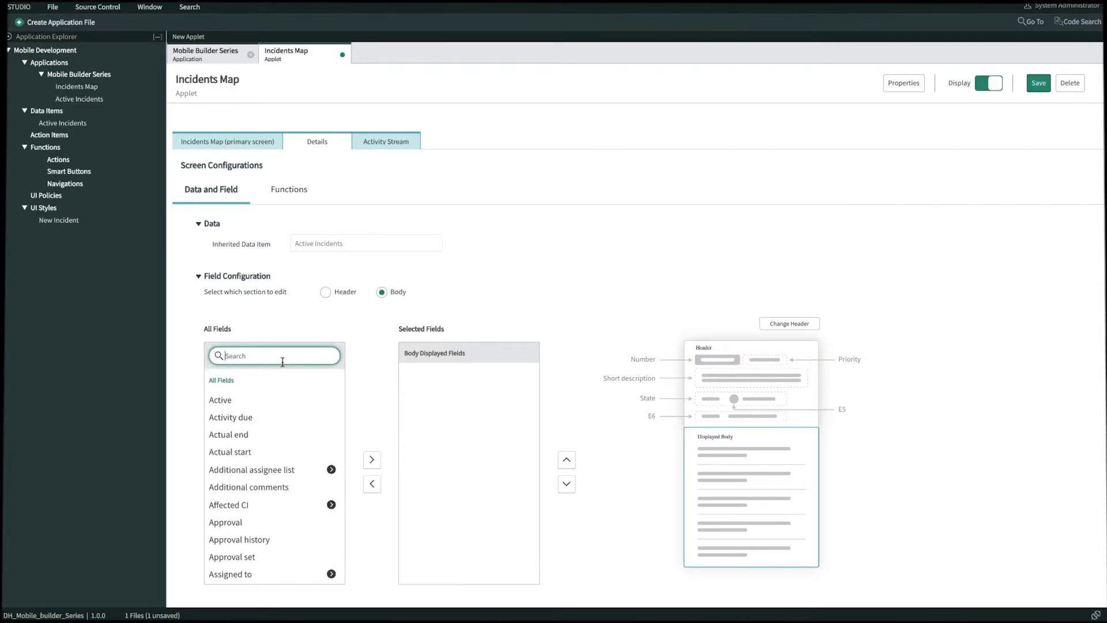
pyautogui.write('assigned')
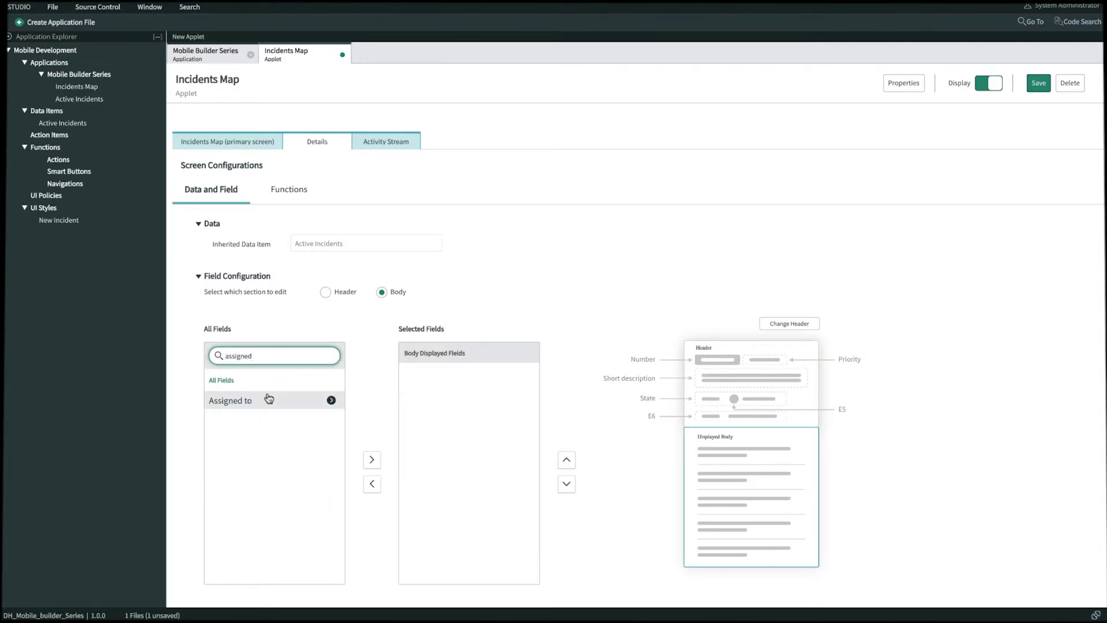
pyautogui.click(297, 400)
pyautogui.click(372, 459)
pyautogui.moveTo(292, 357); pyautogui.dragTo(176, 334)
pyautogui.write('location')
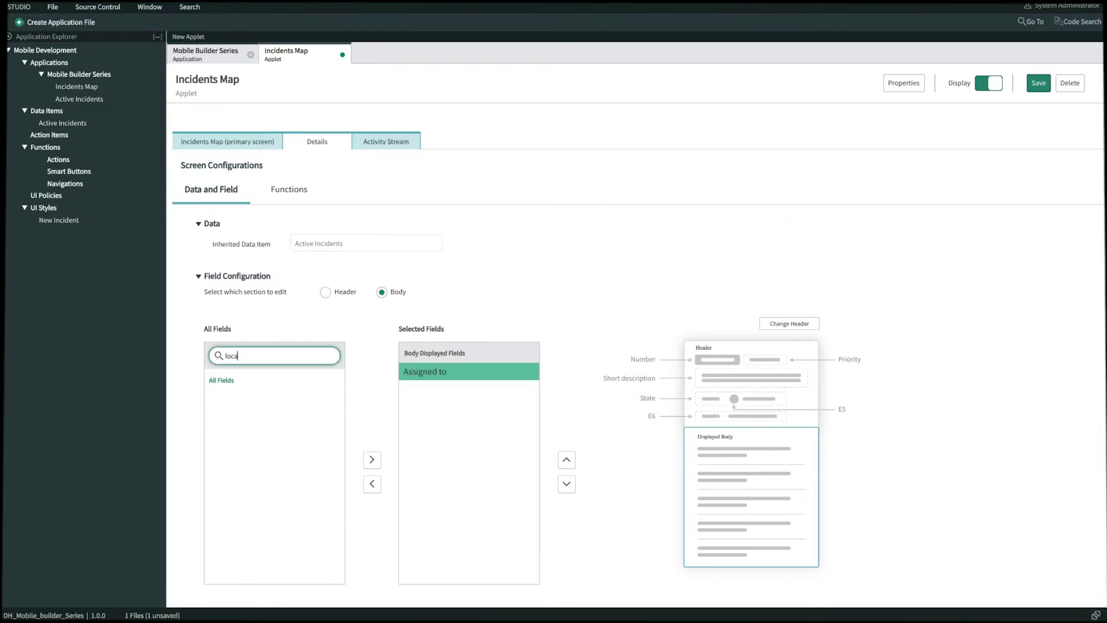
pyautogui.click(276, 400)
pyautogui.click(371, 461)
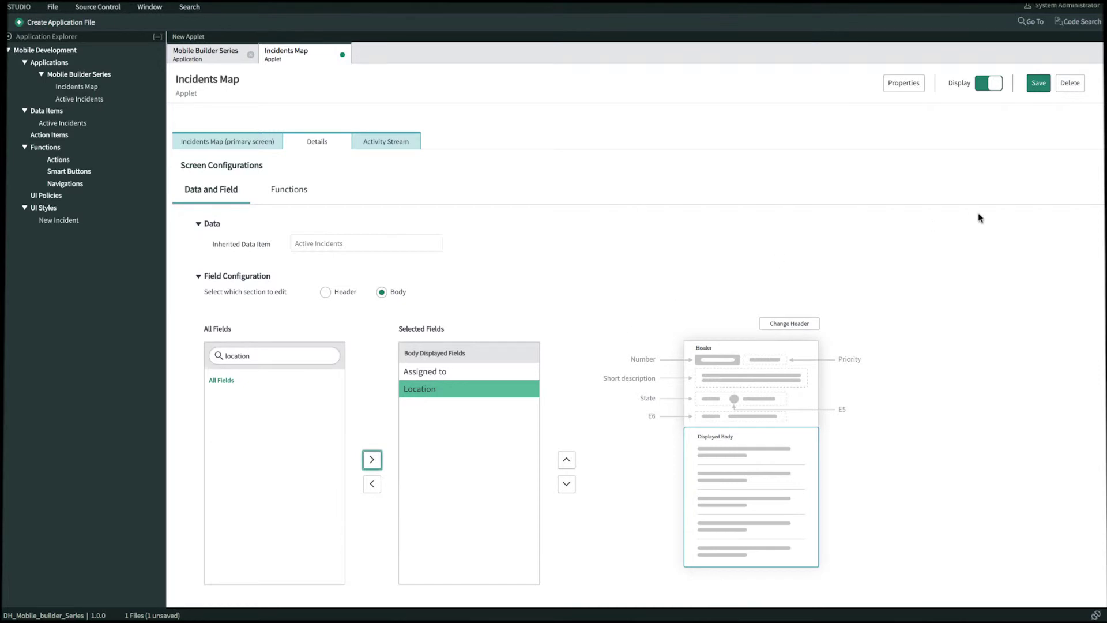
pyautogui.click(1039, 86)
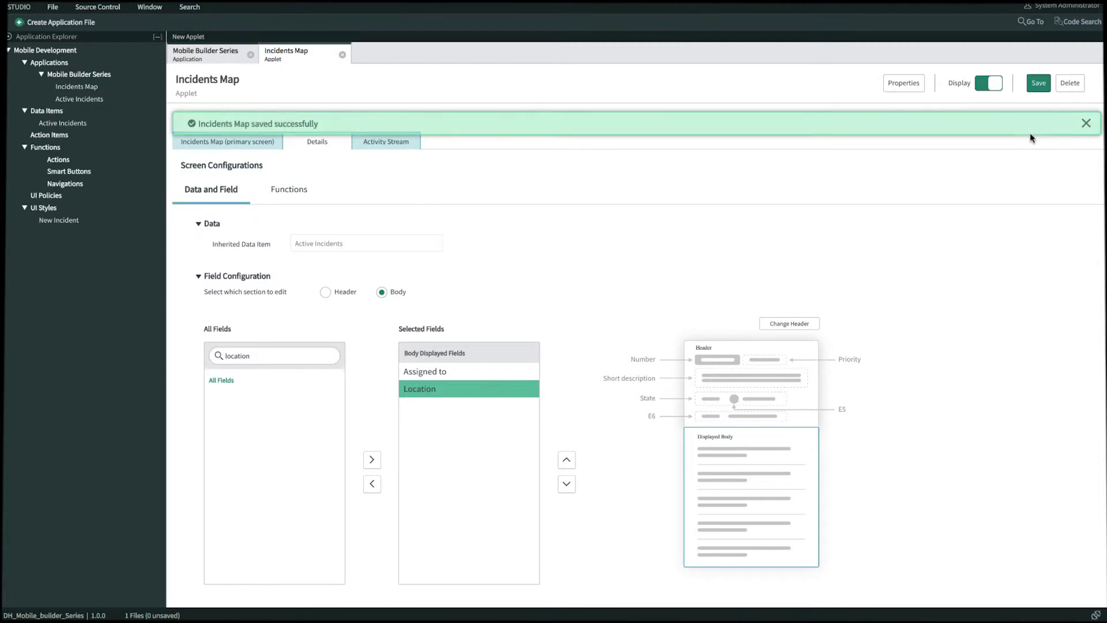
pyautogui.click(1083, 122)
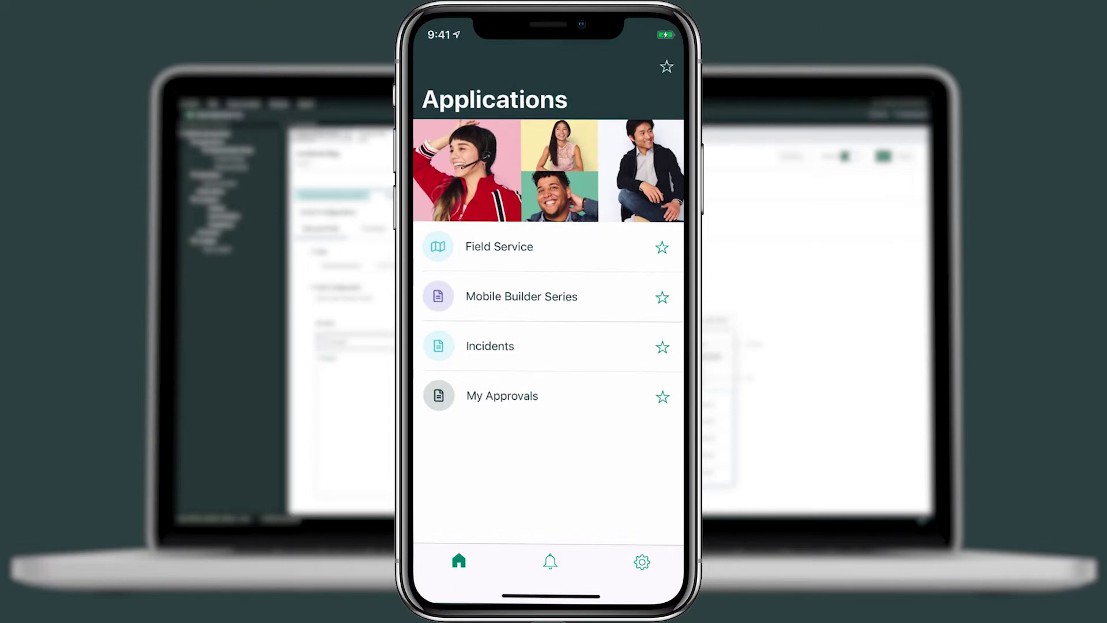
# Open the Incidents Map applet in the Agent app and browse incidents on the map
pyautogui.click(512, 292)
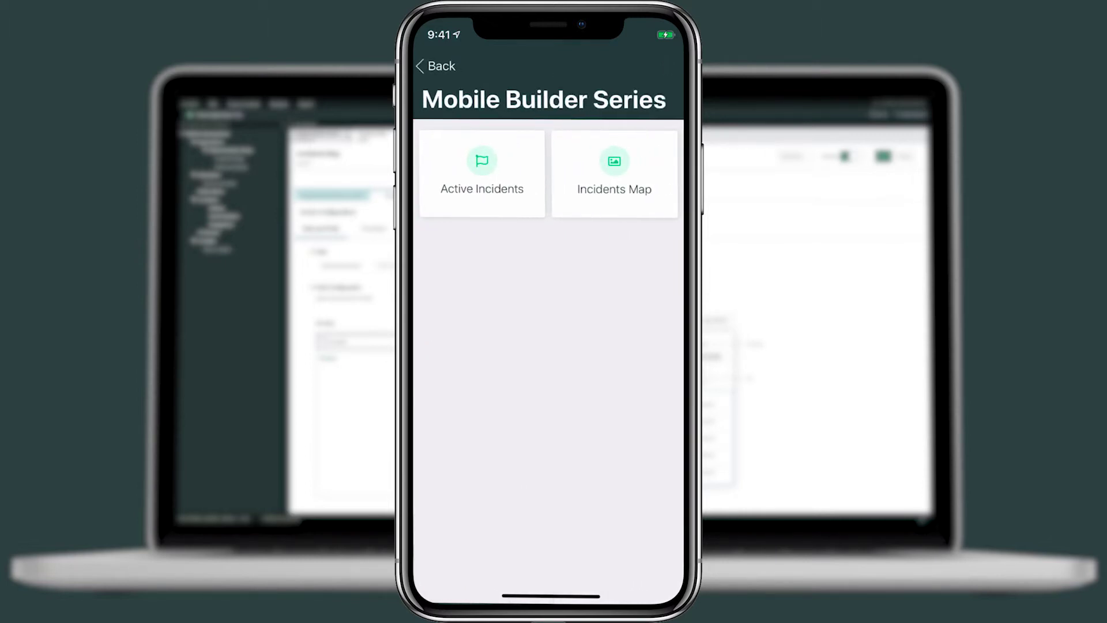
pyautogui.click(615, 172)
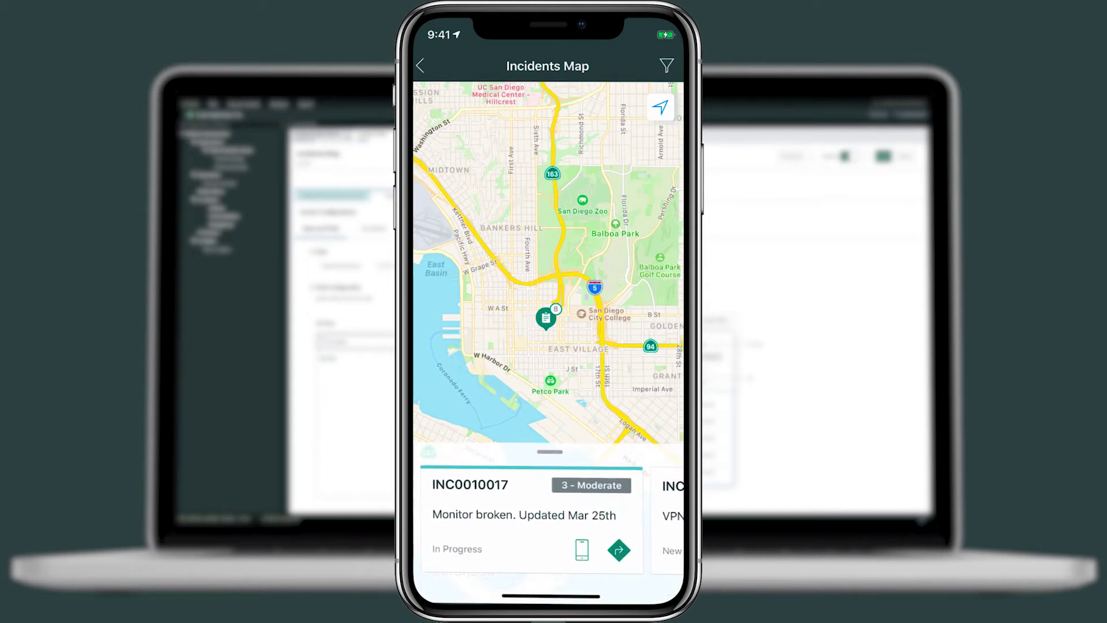
pyautogui.moveTo(605, 513); pyautogui.dragTo(473, 513)
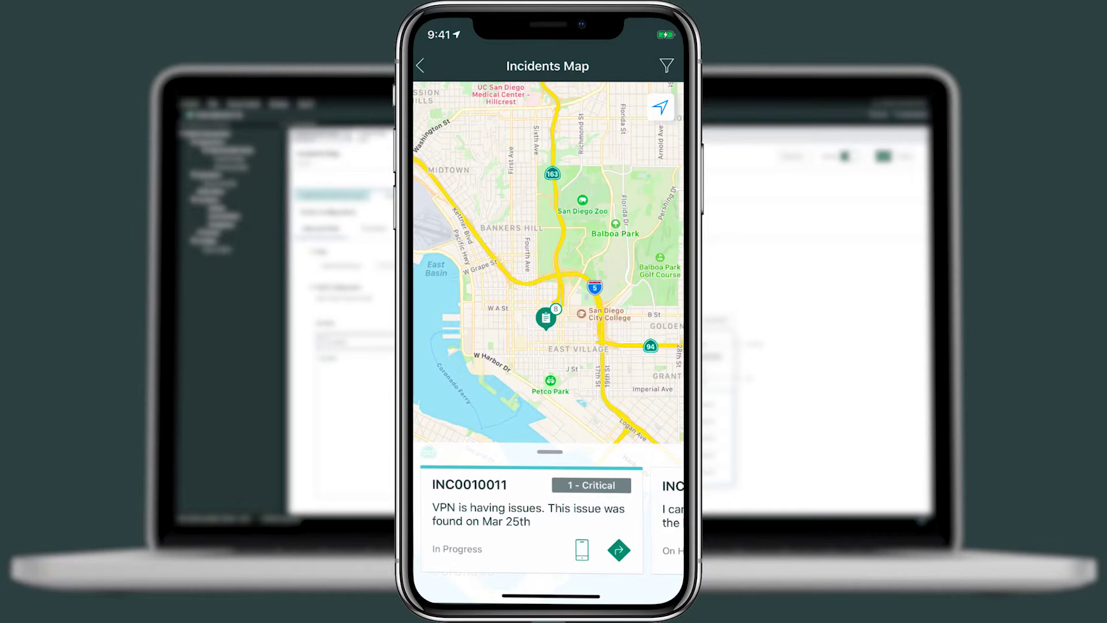
# Check the directions and call options on INC0010011, then open its full details
pyautogui.click(618, 550)
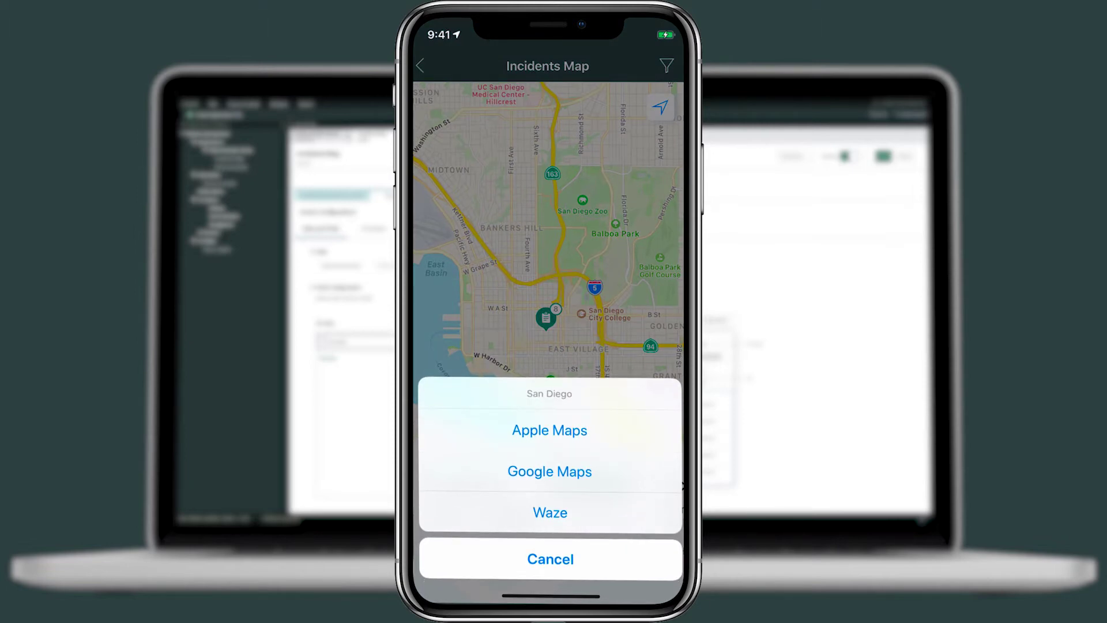
pyautogui.click(550, 559)
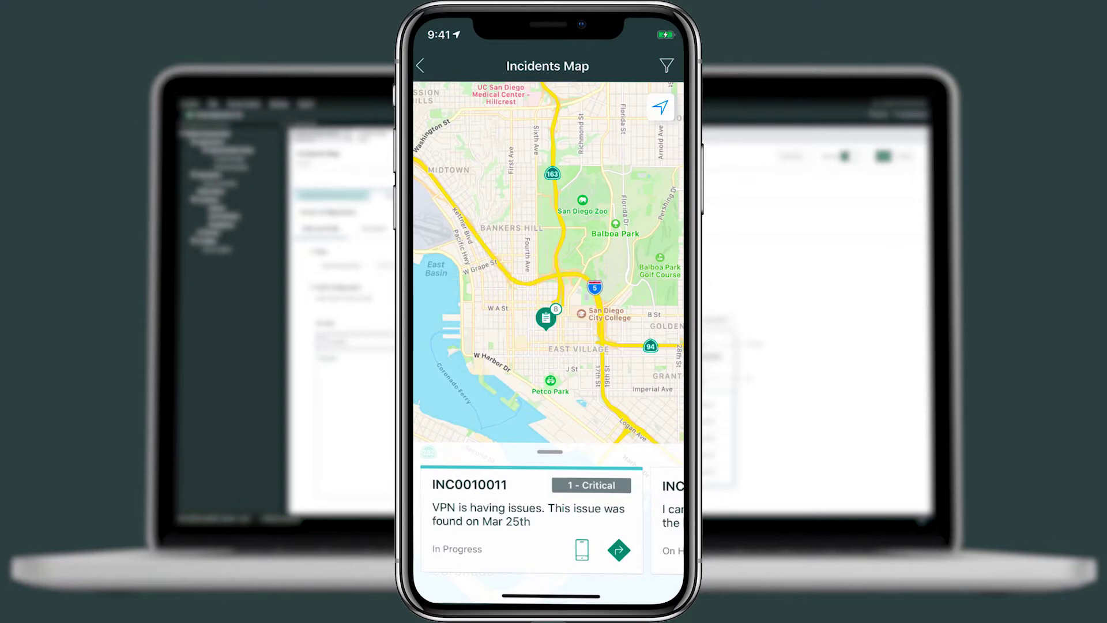
pyautogui.click(582, 550)
pyautogui.click(550, 558)
pyautogui.click(499, 512)
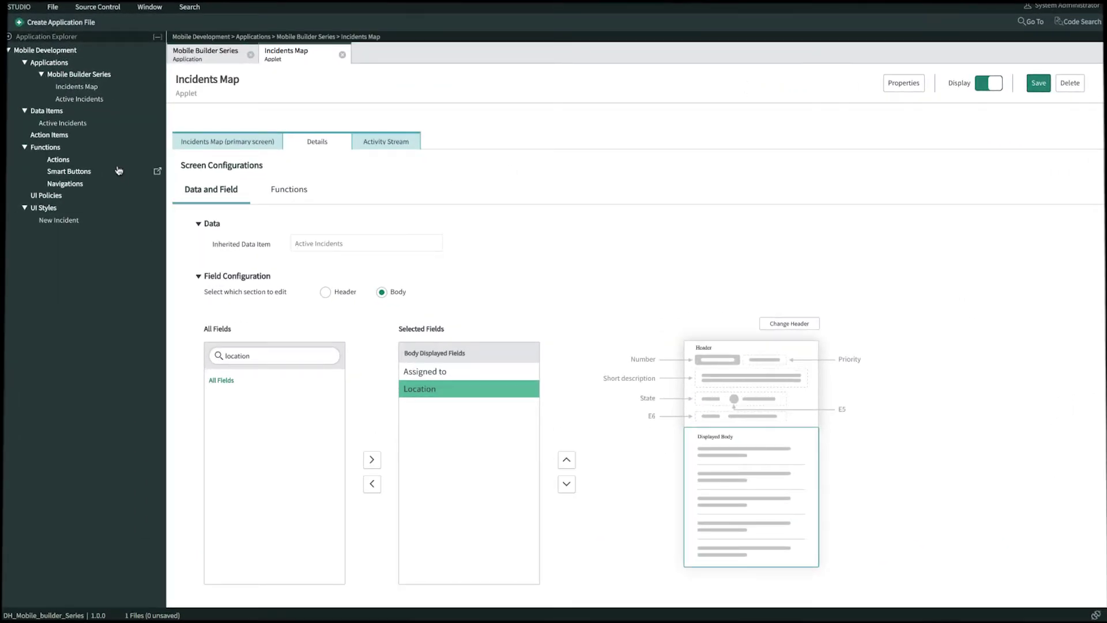
# Create a new smart button named 'Map'
pyautogui.moveTo(158, 177)
pyautogui.click(157, 173)
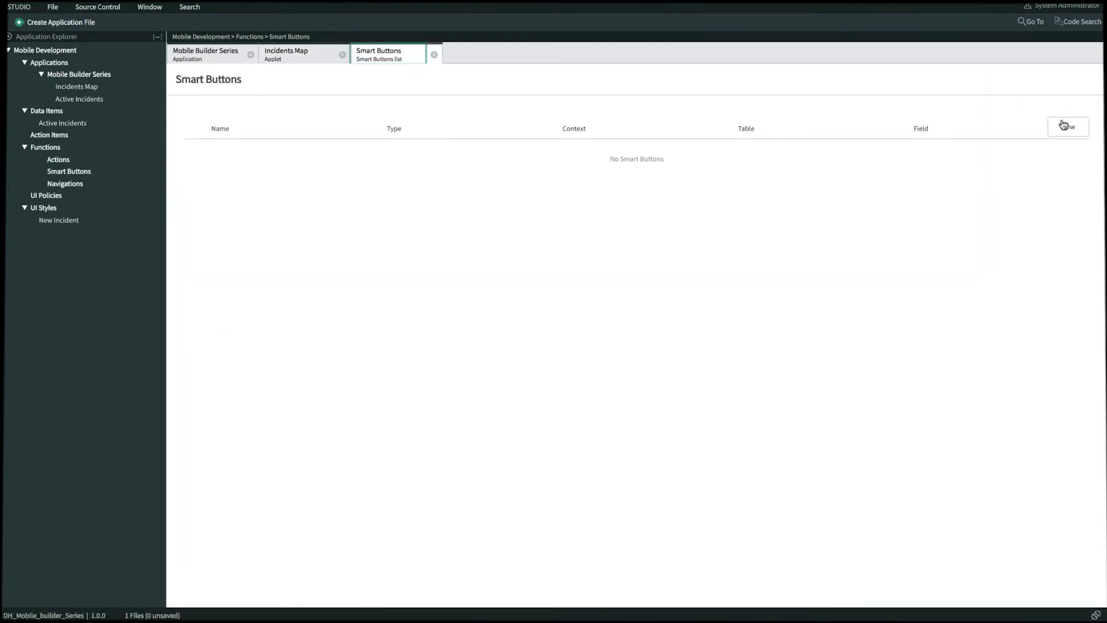
pyautogui.click(1066, 126)
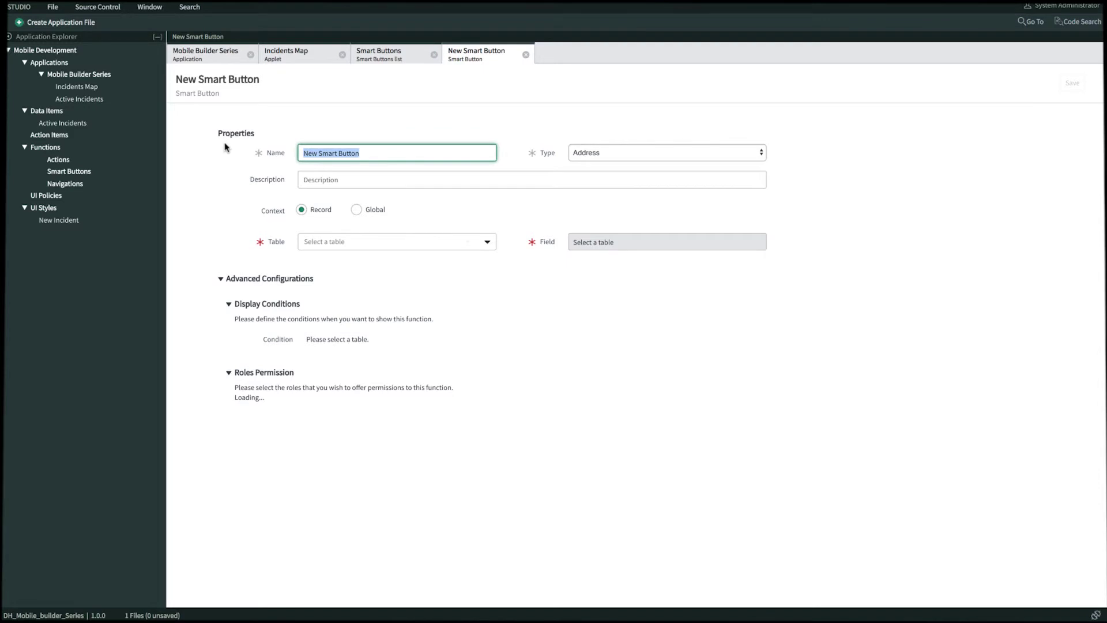
pyautogui.hotkey('ctrl', 'a')
pyautogui.write('Map')
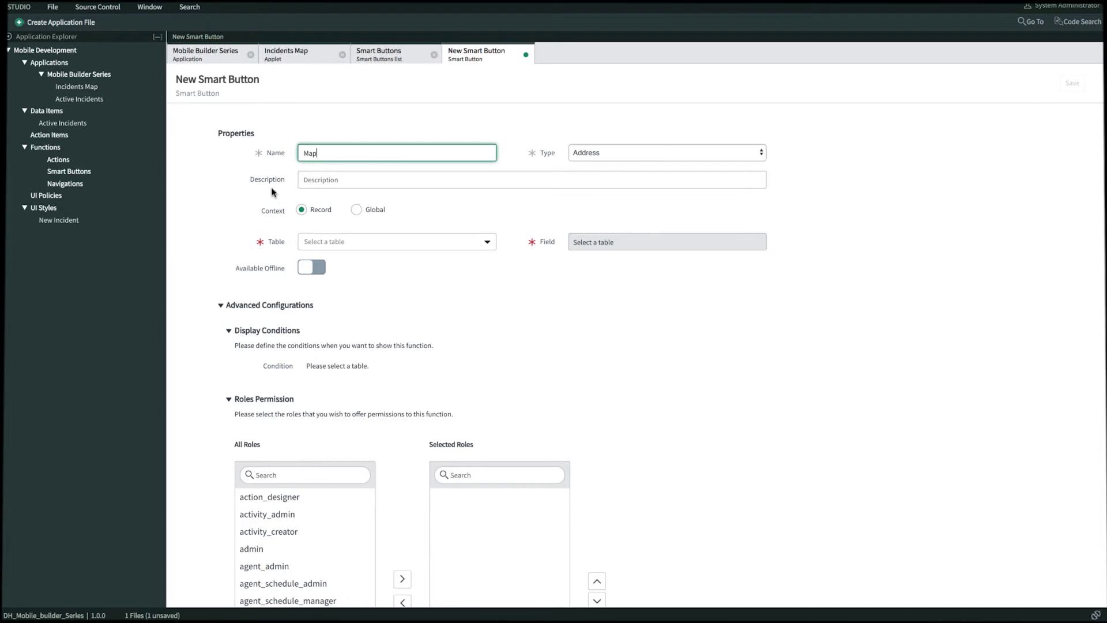
# Point the Map button at the Incident table's Location field and save it
pyautogui.click(368, 248)
pyautogui.write('in')
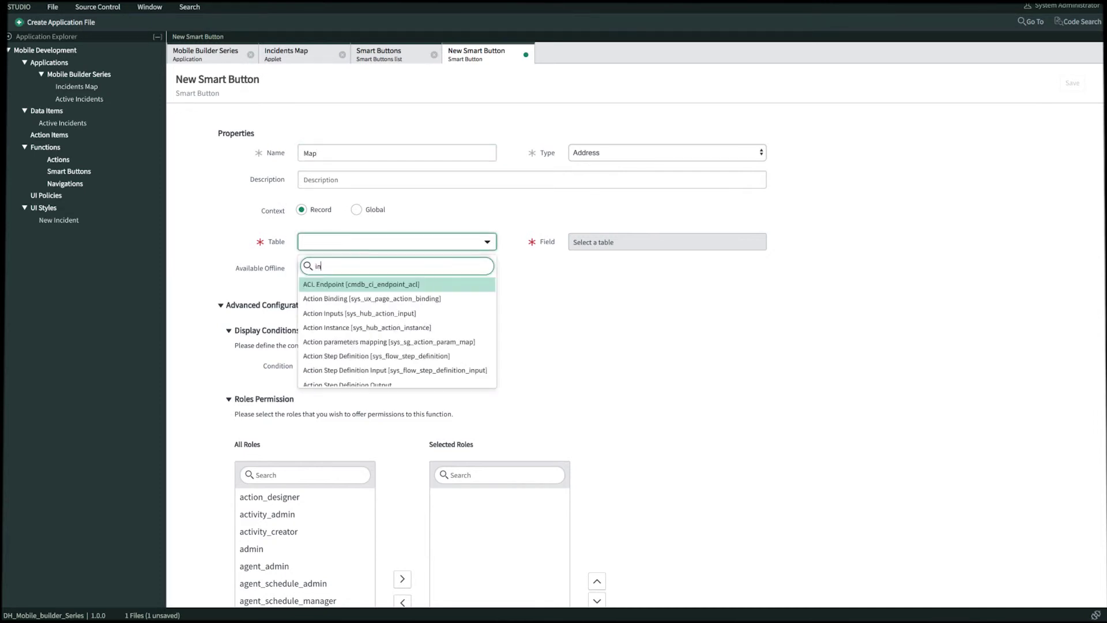
pyautogui.write('cident')
pyautogui.click(393, 279)
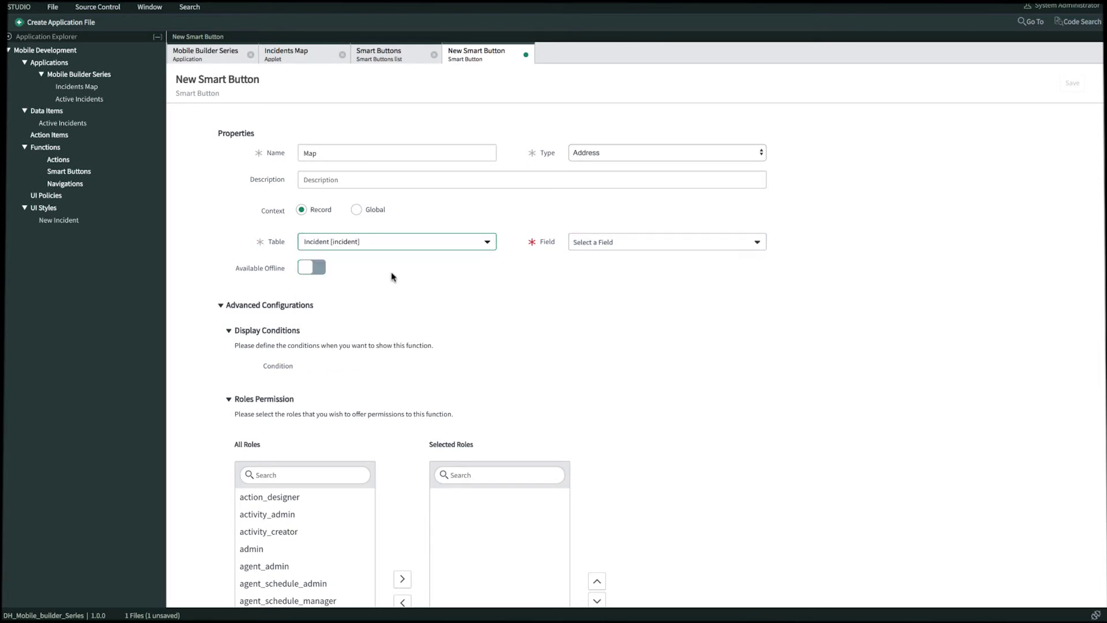
pyautogui.click(628, 248)
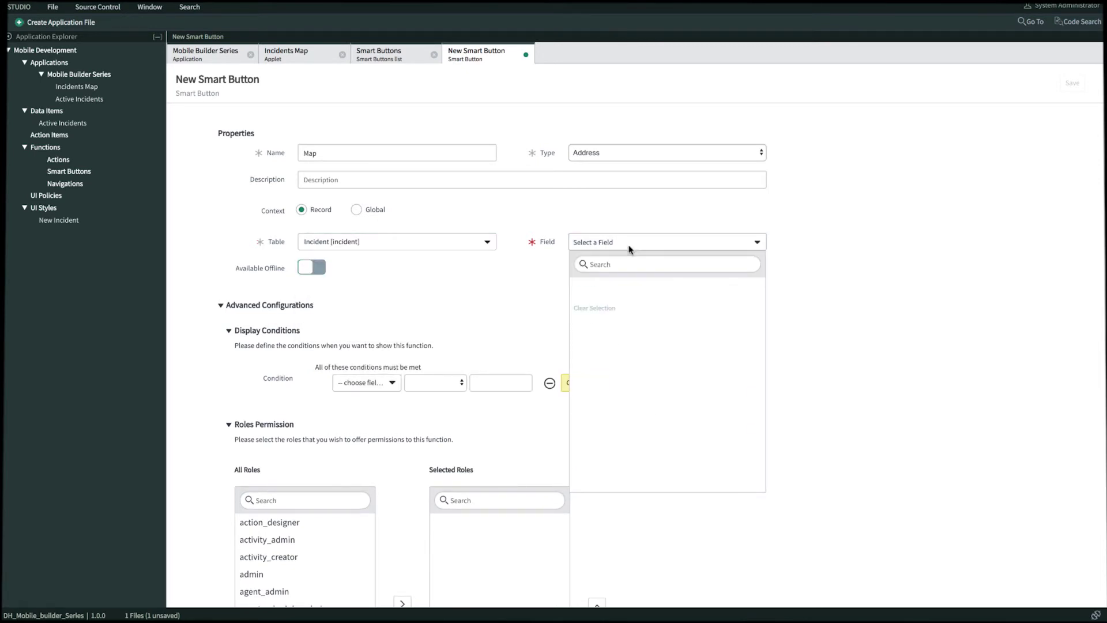
pyautogui.write('loca')
pyautogui.click(598, 327)
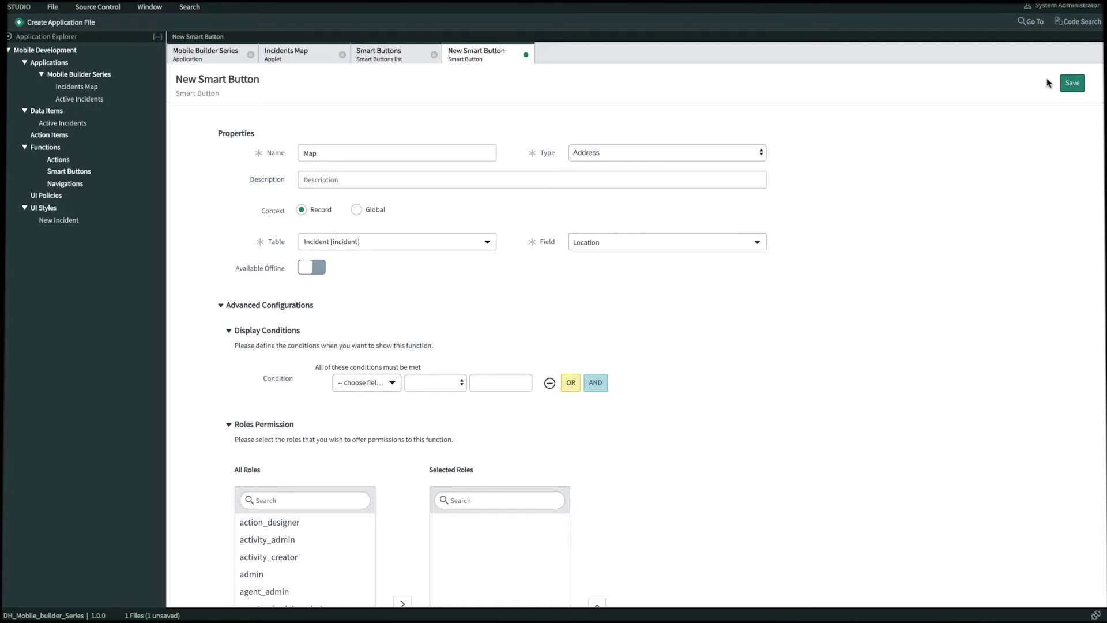
pyautogui.click(1072, 83)
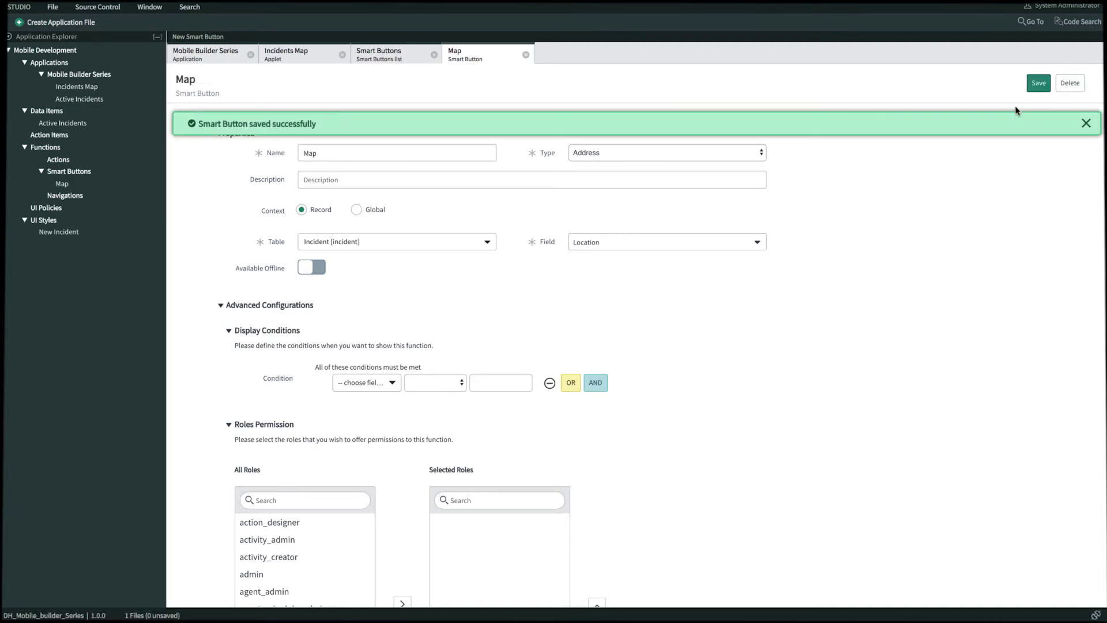
pyautogui.click(1087, 123)
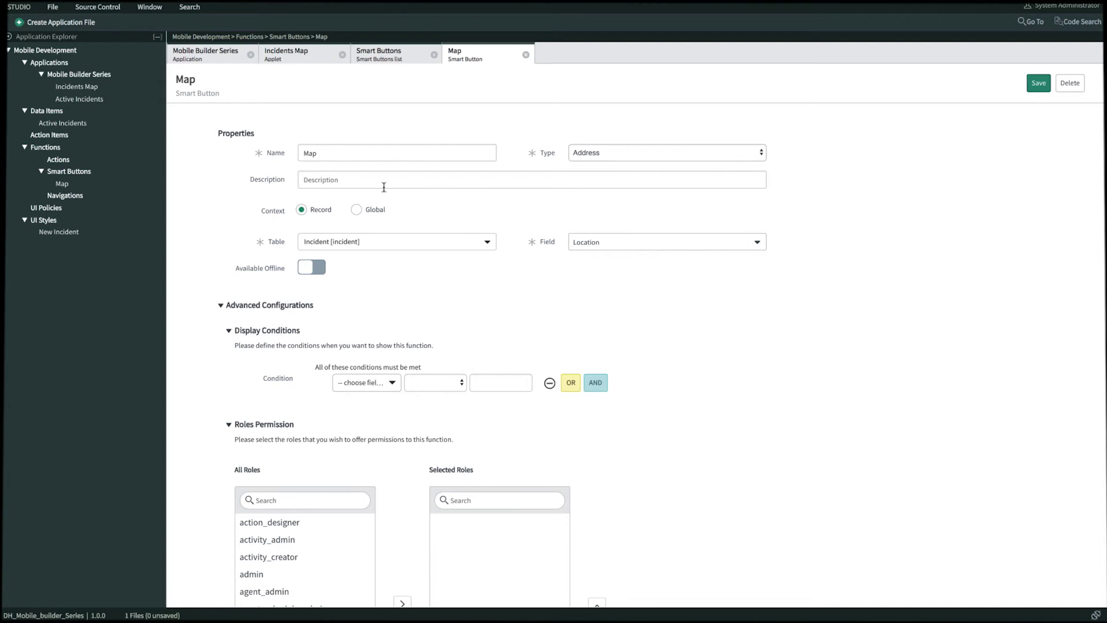
# Give the Incidents Map Location field a Map smart button function, then save the applet
pyautogui.click(89, 86)
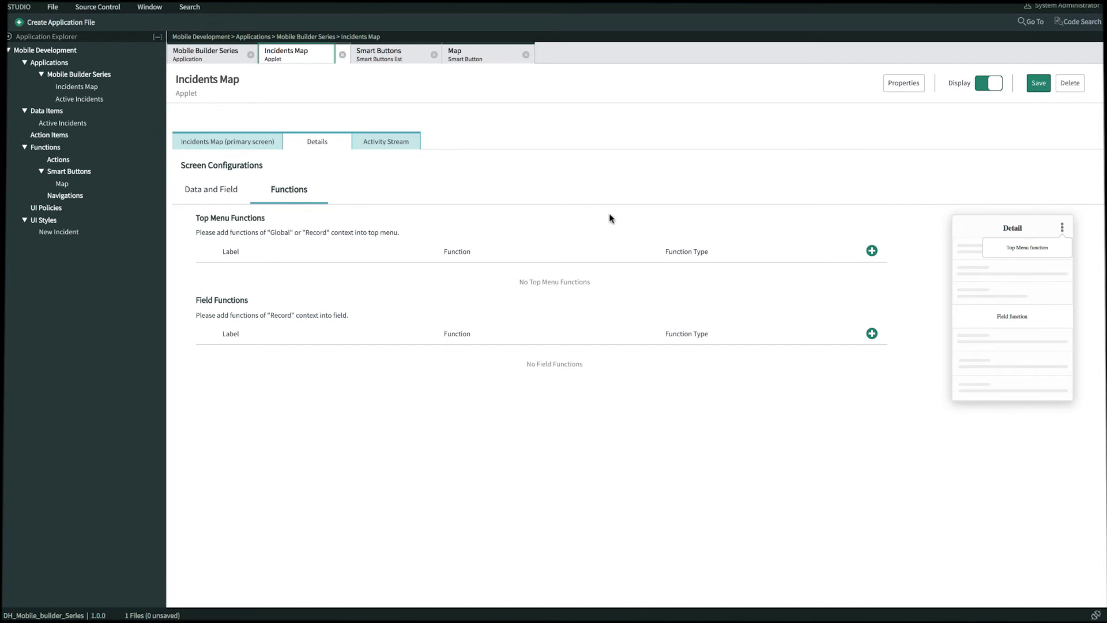
pyautogui.click(872, 333)
pyautogui.click(455, 137)
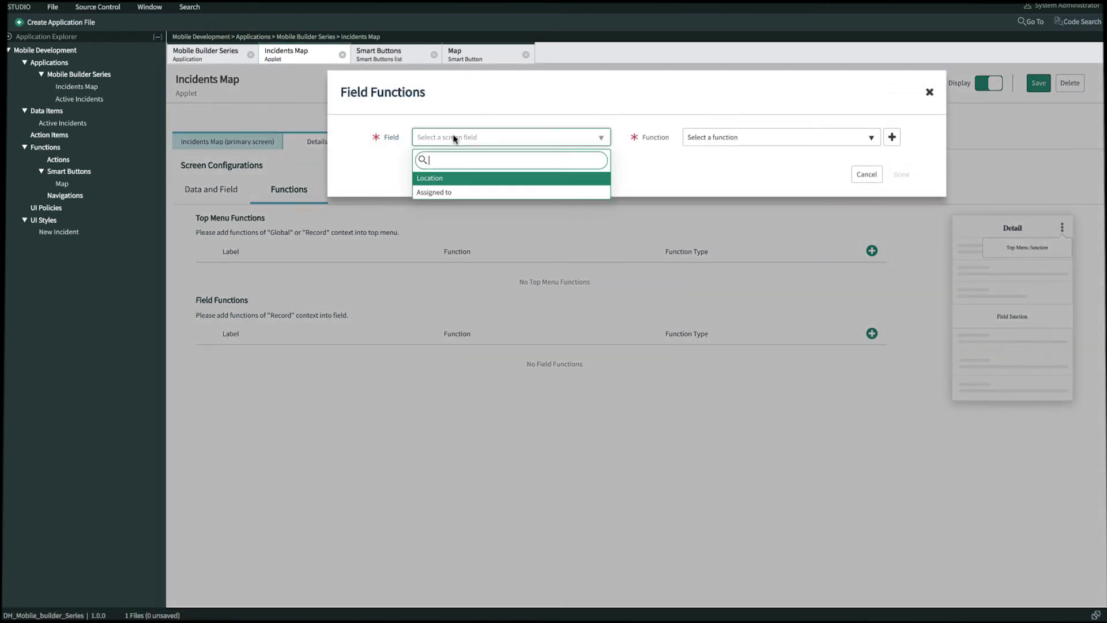
pyautogui.click(449, 179)
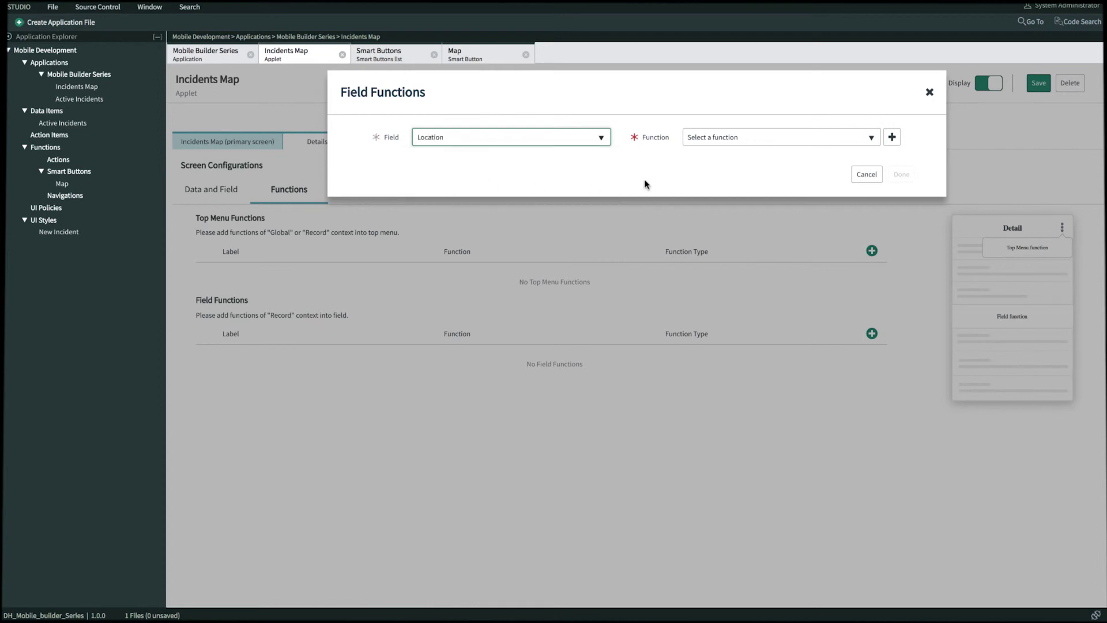
pyautogui.click(732, 138)
pyautogui.click(731, 224)
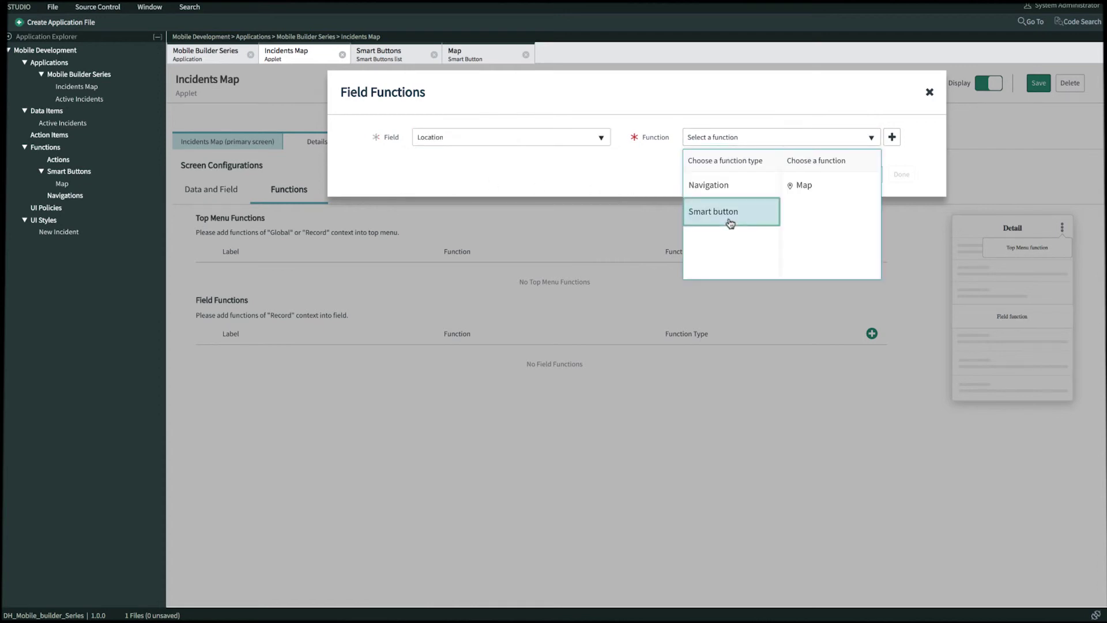
pyautogui.click(813, 186)
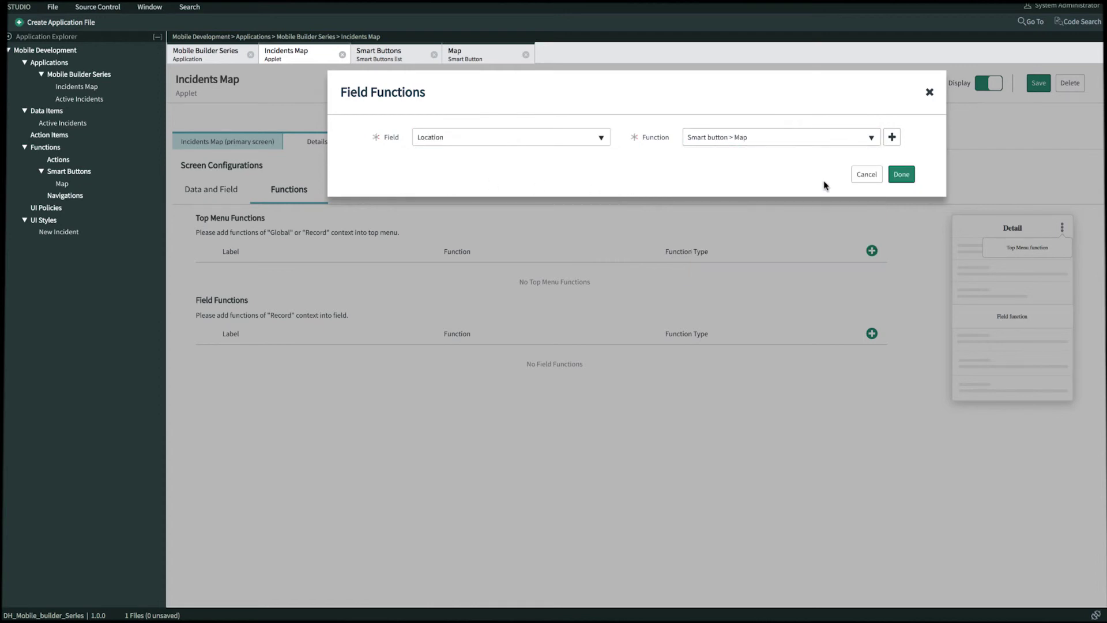
pyautogui.click(904, 175)
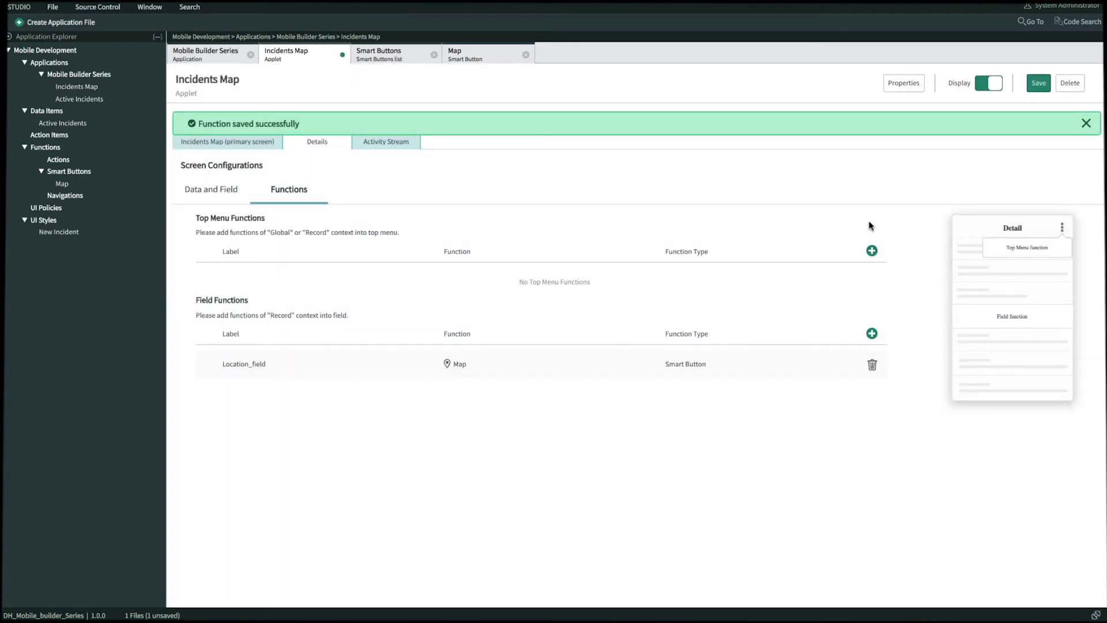
pyautogui.click(1032, 86)
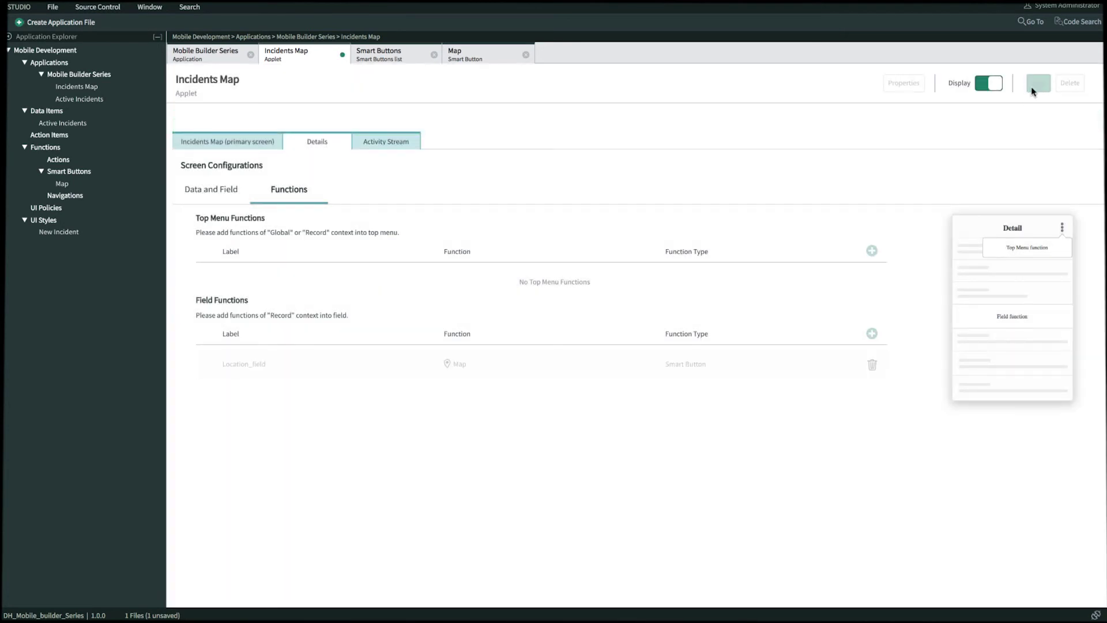
pyautogui.click(1084, 123)
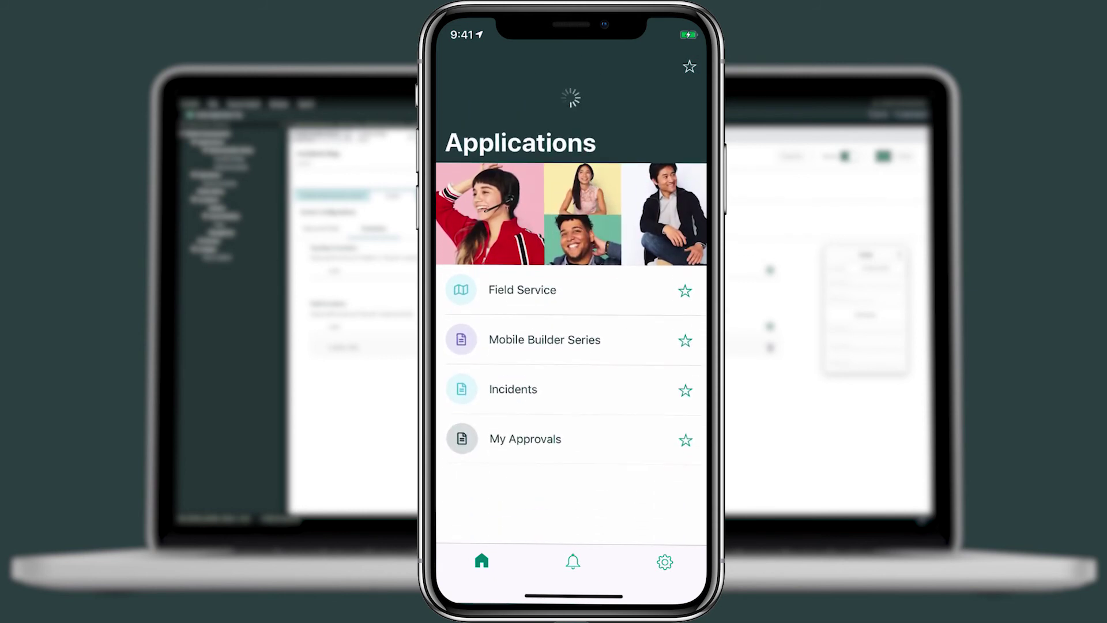
# In Mobile Builder Series > Incidents Map, open INC0010017 and get Apple Maps, Google Maps, Waze options for San Diego
pyautogui.click(539, 298)
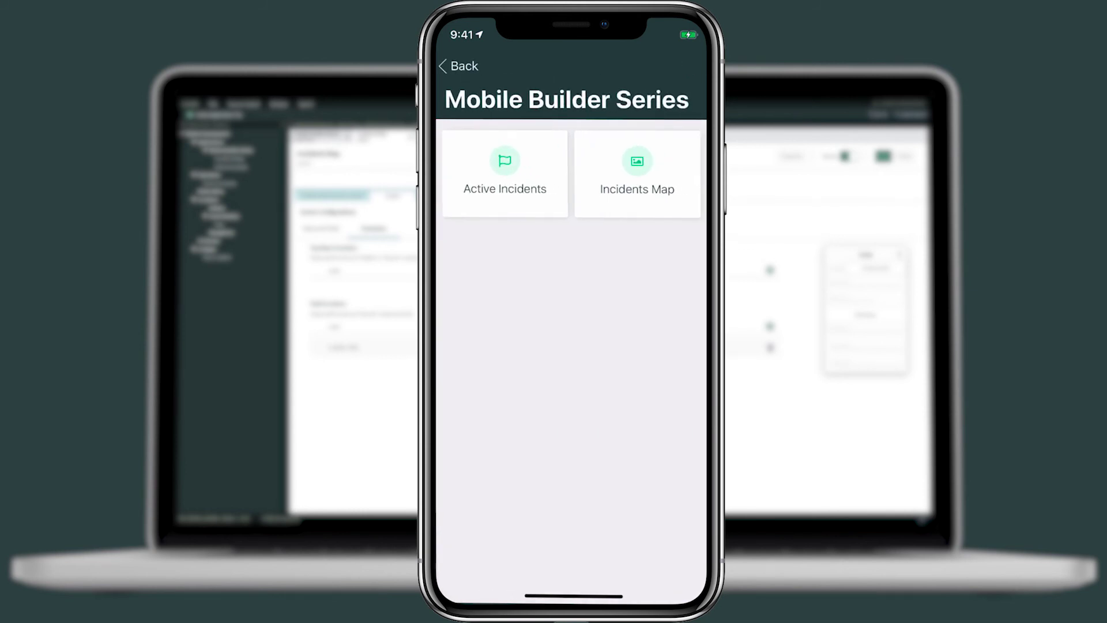
pyautogui.click(638, 173)
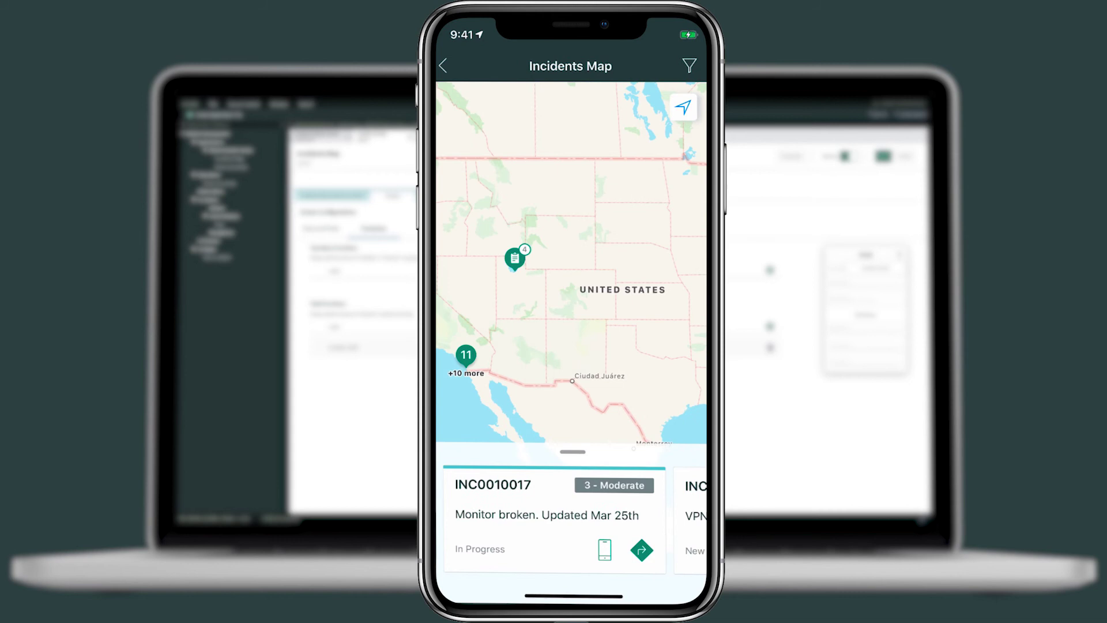
pyautogui.click(551, 507)
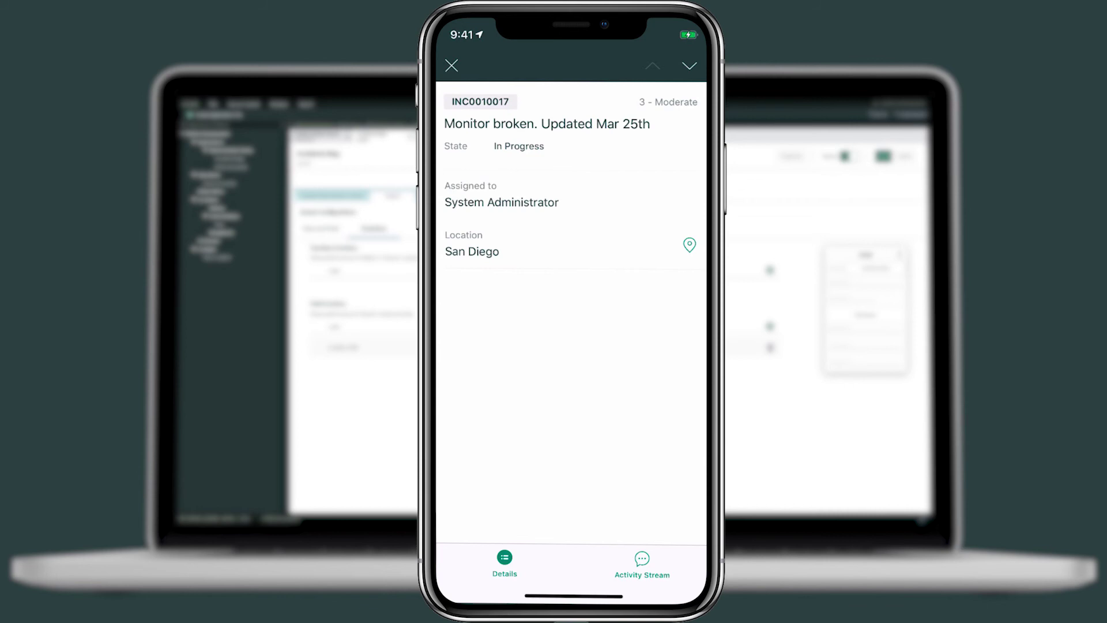
pyautogui.click(689, 245)
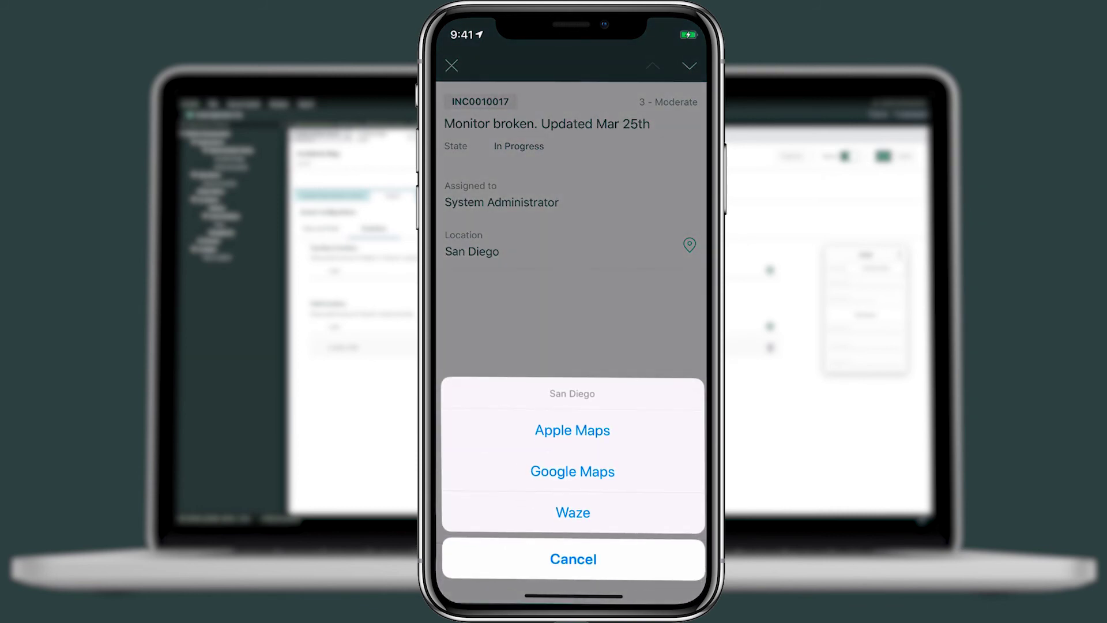